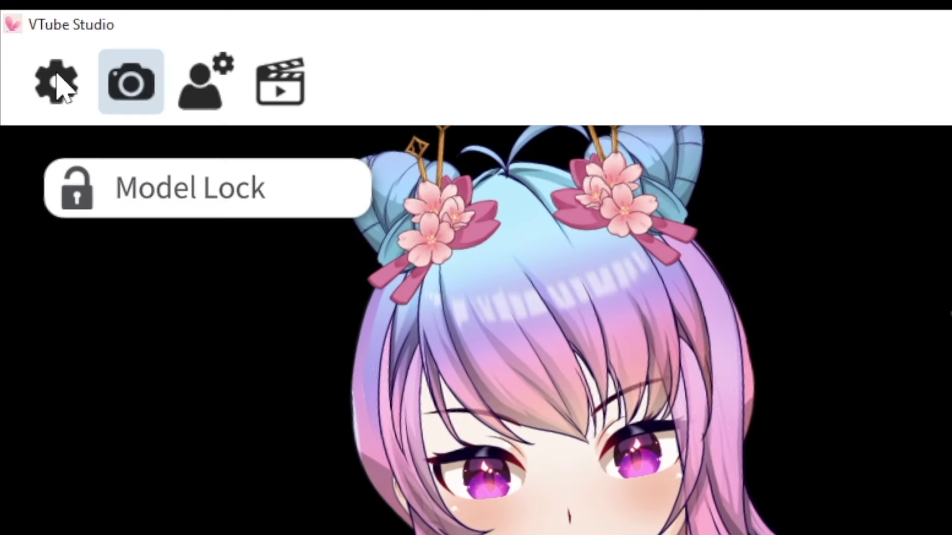
Step: Open the general settings and view the Microphone Settings section
{"action": "left_click", "coordinate": [59, 84]}
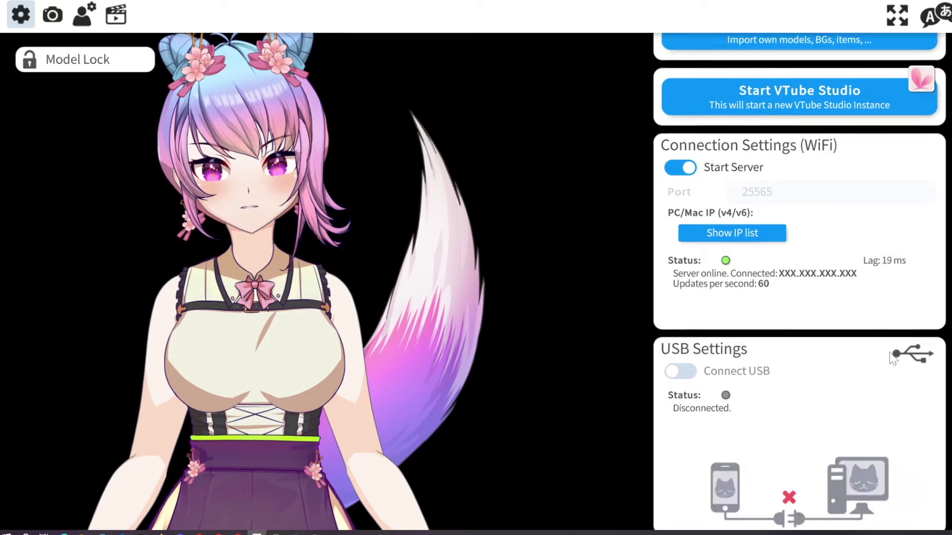
{"action": "scroll", "coordinate": [883, 347], "scroll_direction": "down", "scroll_amount": 5}
{"action": "scroll", "coordinate": [884, 347], "scroll_direction": "down", "scroll_amount": 10}
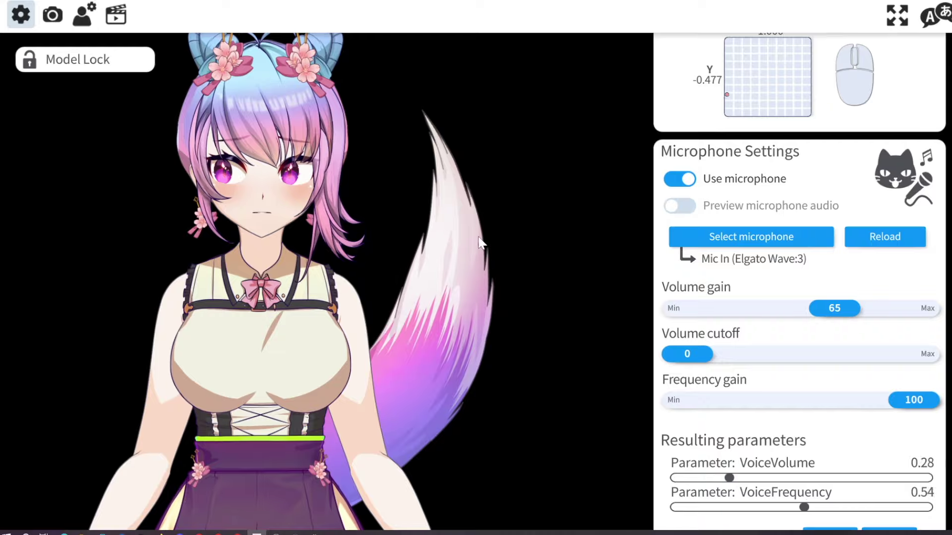
Step: Assign VoiceFrequencyPlusMouthSmile as the input of the model's Mouth Smile parameter
{"action": "left_click", "coordinate": [83, 19]}
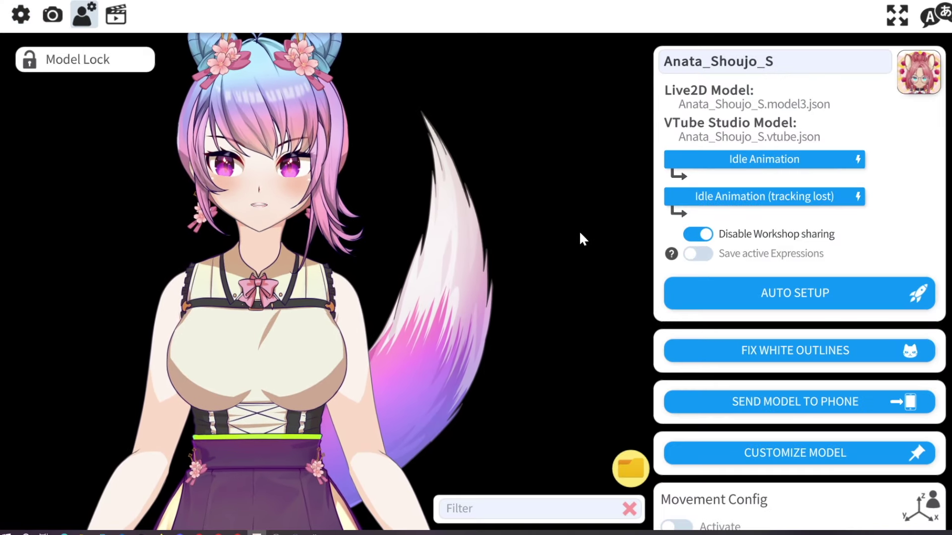
{"action": "scroll", "coordinate": [682, 273], "scroll_direction": "down", "scroll_amount": 10}
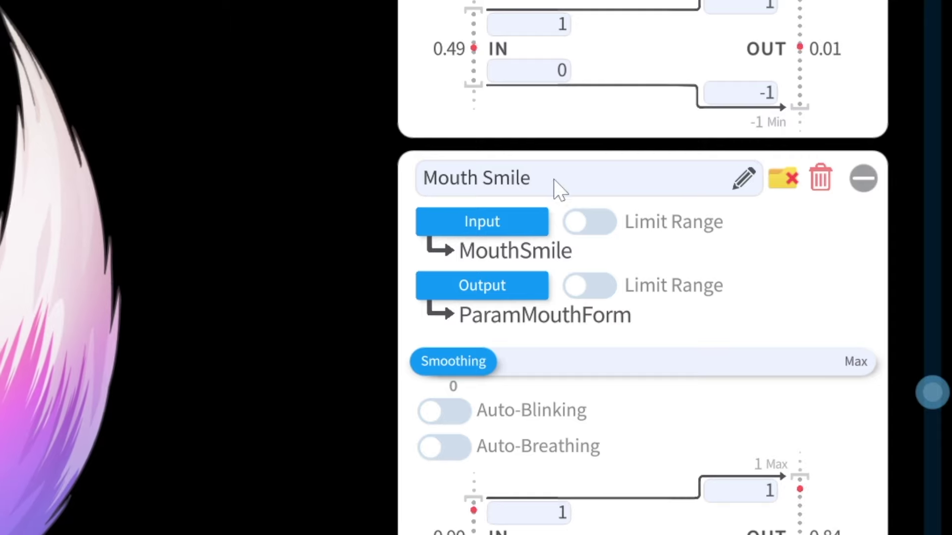
{"action": "scroll", "coordinate": [570, 198], "scroll_direction": "down", "scroll_amount": 3}
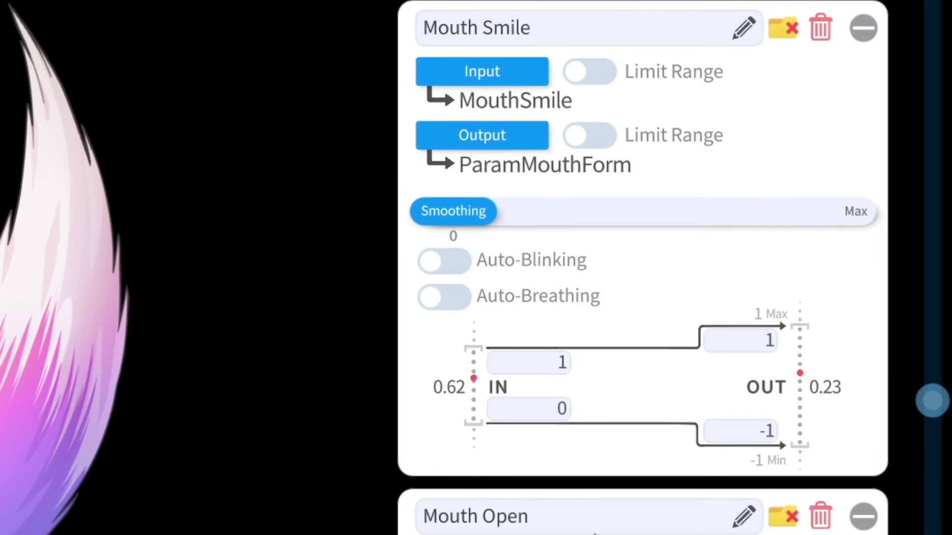
{"action": "scroll", "coordinate": [543, 496], "scroll_direction": "up", "scroll_amount": 4}
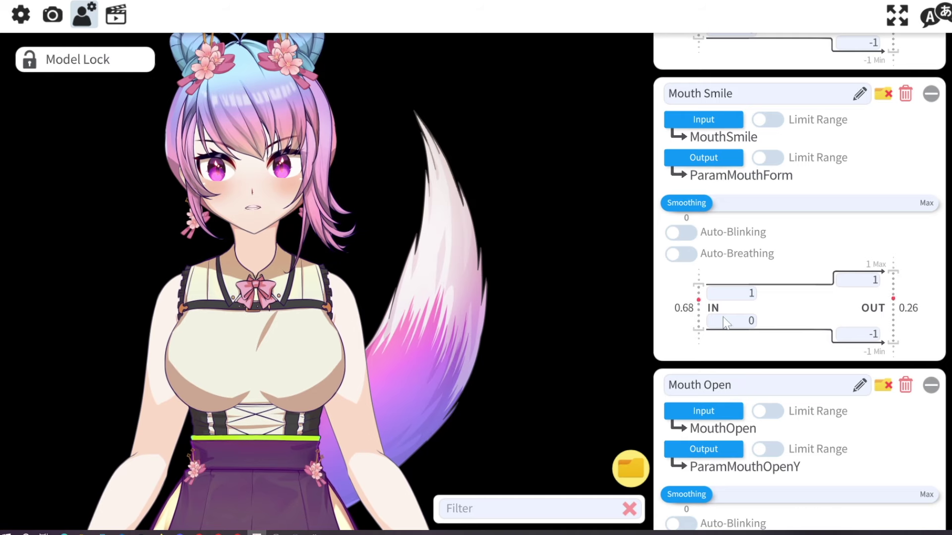
{"action": "left_click", "coordinate": [716, 207]}
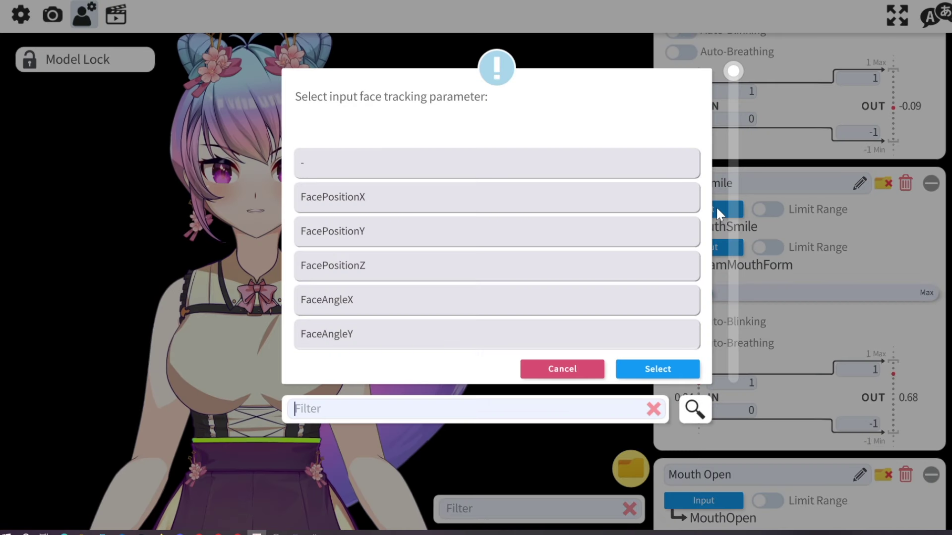
{"action": "scroll", "coordinate": [659, 289], "scroll_direction": "down", "scroll_amount": 8}
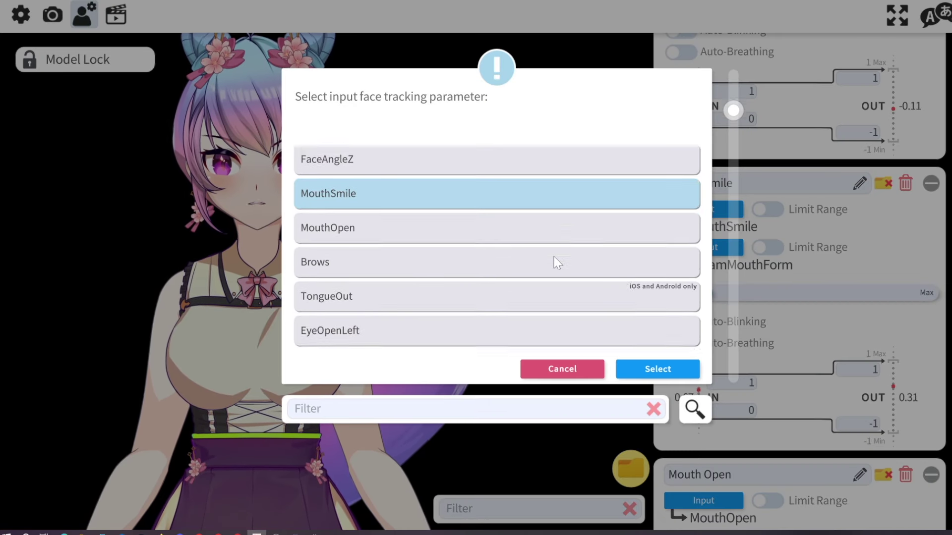
{"action": "scroll", "coordinate": [559, 275], "scroll_direction": "down", "scroll_amount": 10}
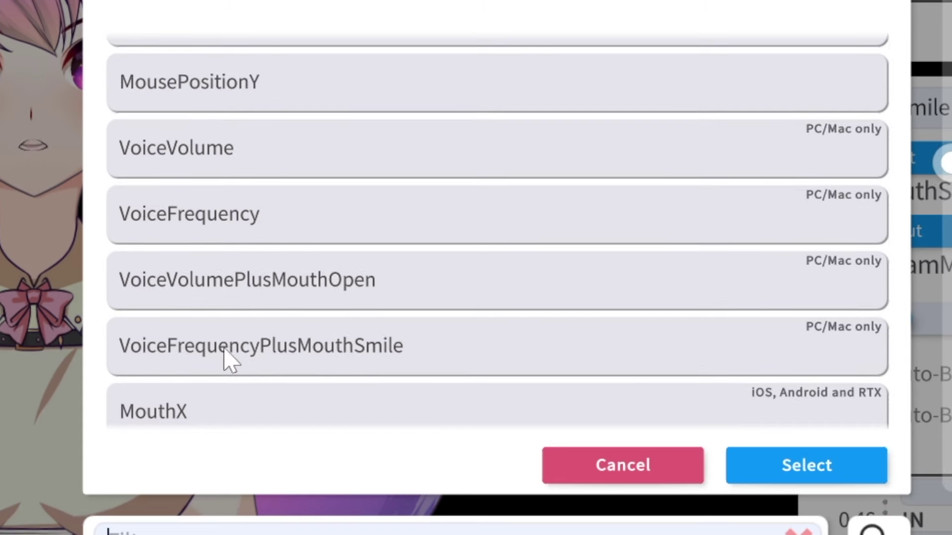
{"action": "double_click", "coordinate": [304, 364]}
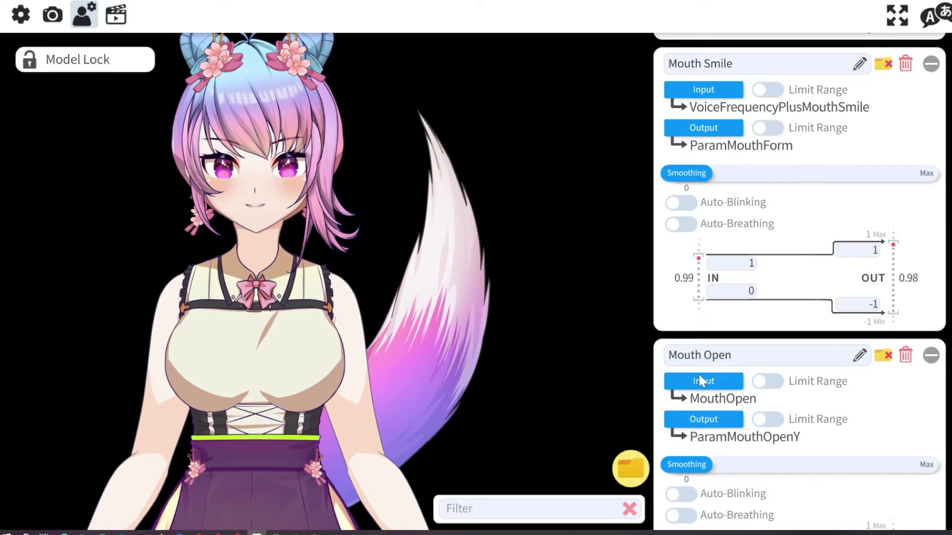
Step: Assign VoiceVolumePlusMouthOpen as the input of the model's Mouth Open parameter
{"action": "scroll", "coordinate": [700, 379], "scroll_direction": "down", "scroll_amount": 1}
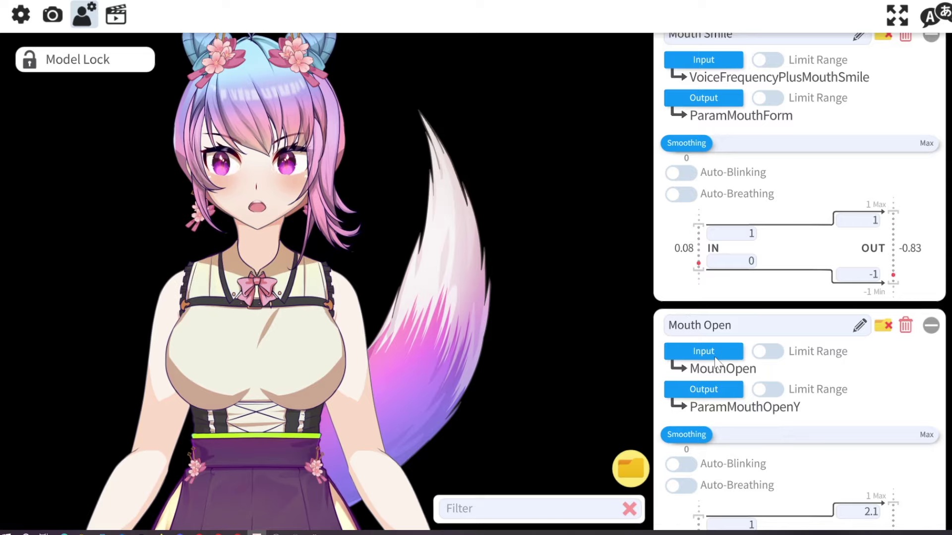
{"action": "left_click", "coordinate": [711, 355]}
{"action": "scroll", "coordinate": [583, 296], "scroll_direction": "down", "scroll_amount": 15}
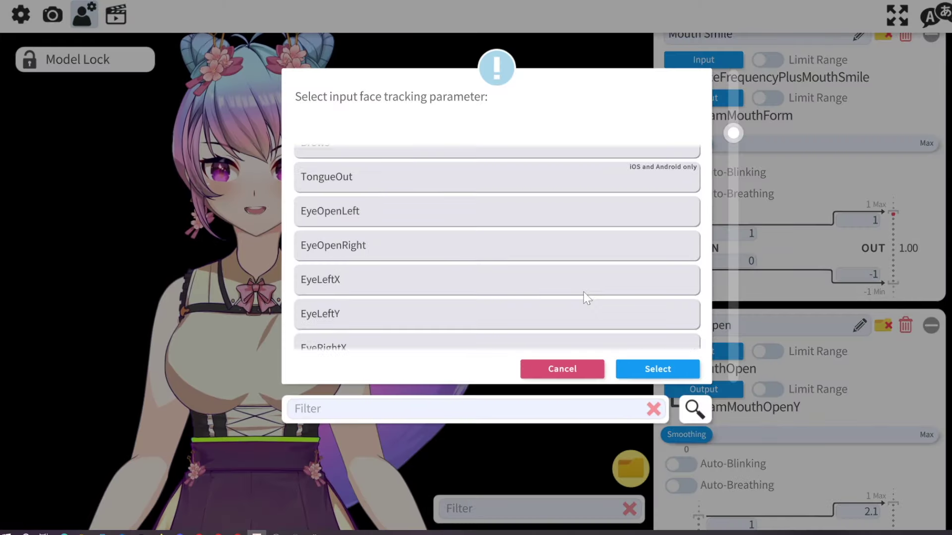
{"action": "scroll", "coordinate": [585, 296], "scroll_direction": "up", "scroll_amount": 1}
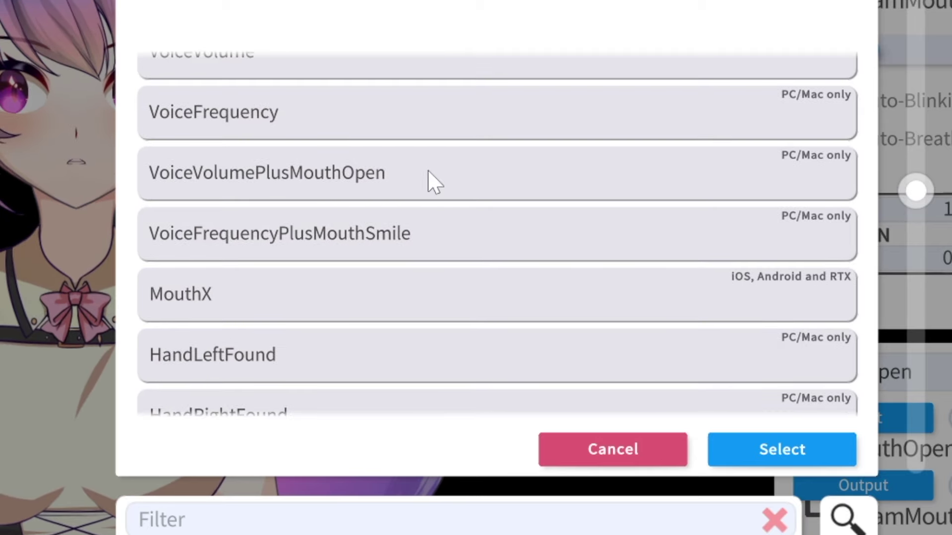
{"action": "left_click", "coordinate": [432, 180]}
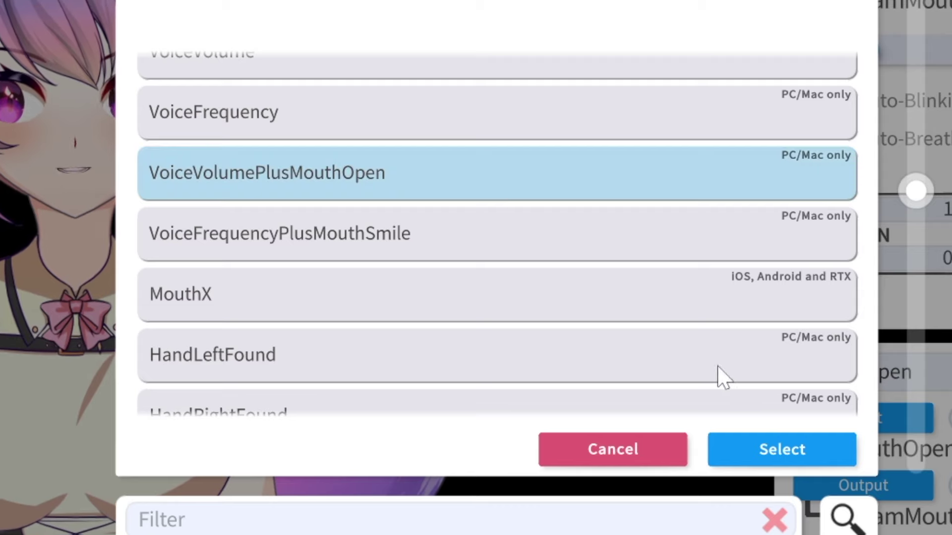
{"action": "left_click", "coordinate": [776, 449]}
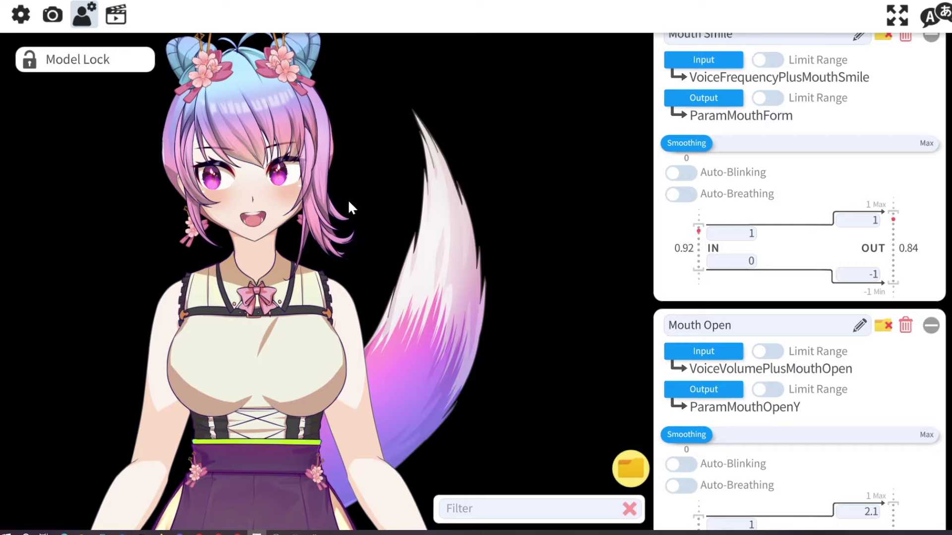
Step: Try the microphone's volume gain at 0, 15 and 54 in the general settings
{"action": "left_click", "coordinate": [20, 15]}
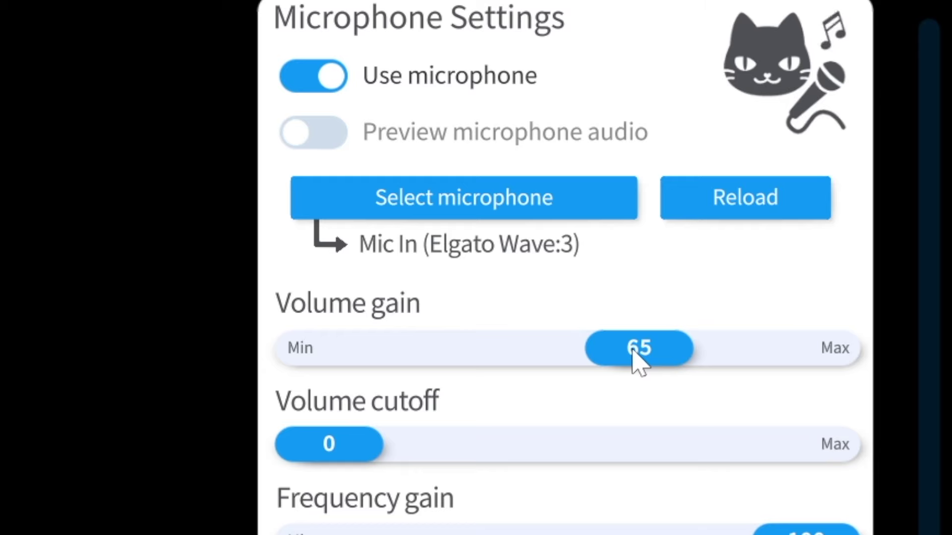
{"action": "left_click_drag", "start_coordinate": [633, 350], "coordinate": [605, 358]}
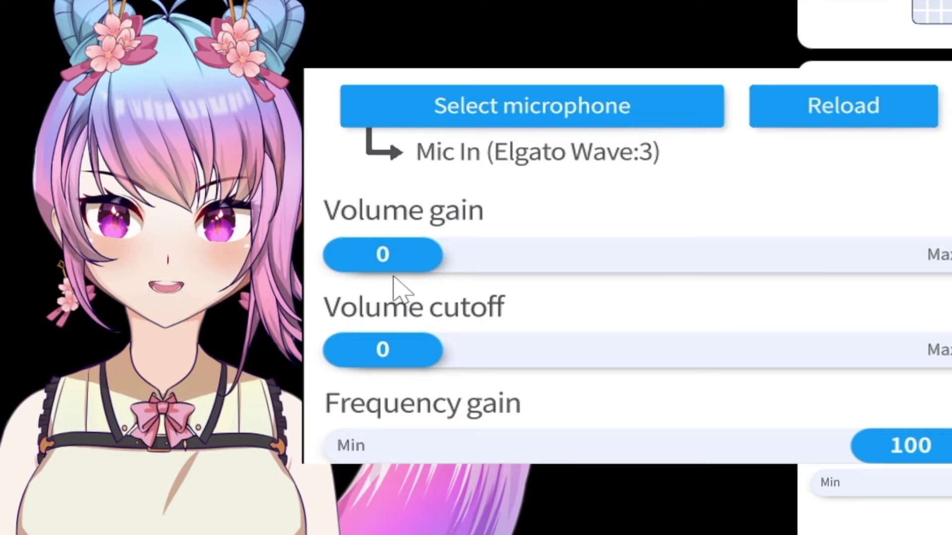
{"action": "left_click_drag", "start_coordinate": [693, 257], "coordinate": [728, 256]}
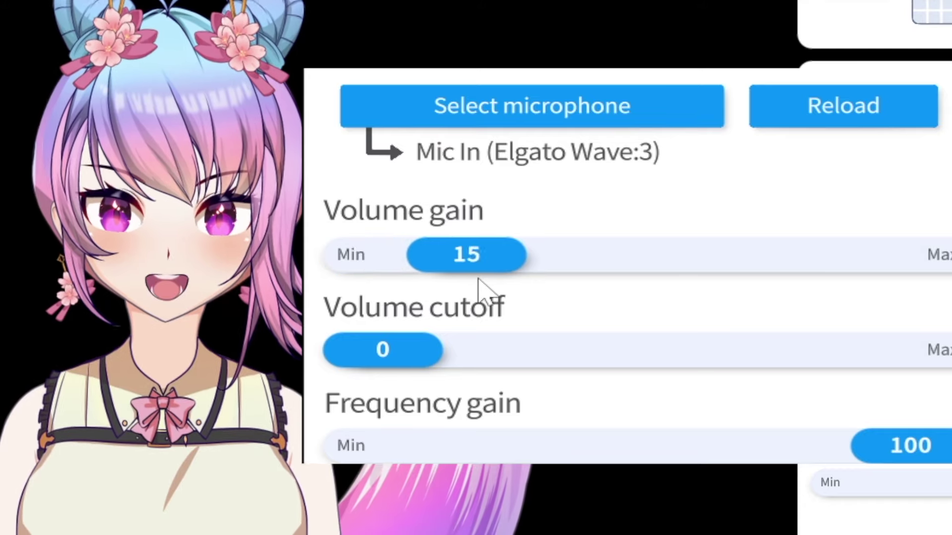
{"action": "left_click_drag", "start_coordinate": [478, 280], "coordinate": [676, 285]}
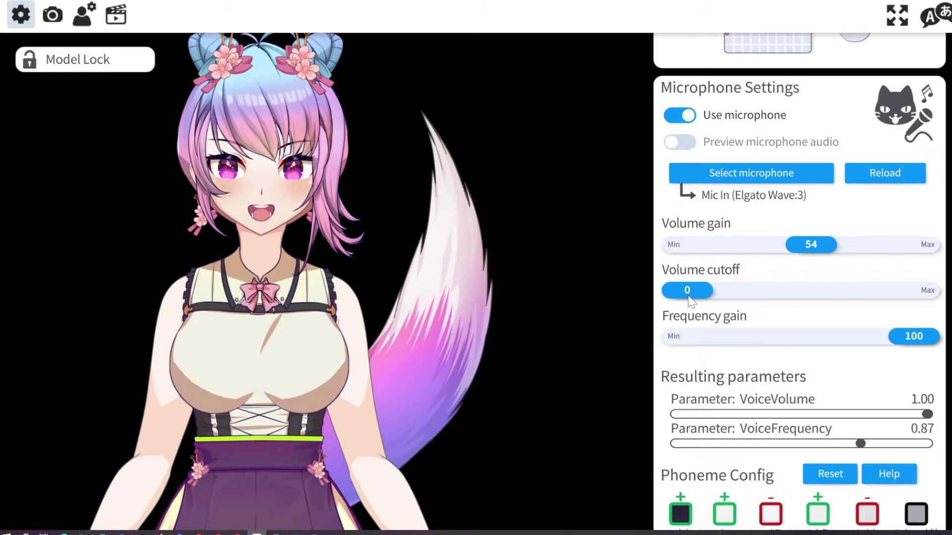
Step: Reload the selected microphone in Microphone Settings
{"action": "scroll", "coordinate": [908, 309], "scroll_direction": "down", "scroll_amount": 1}
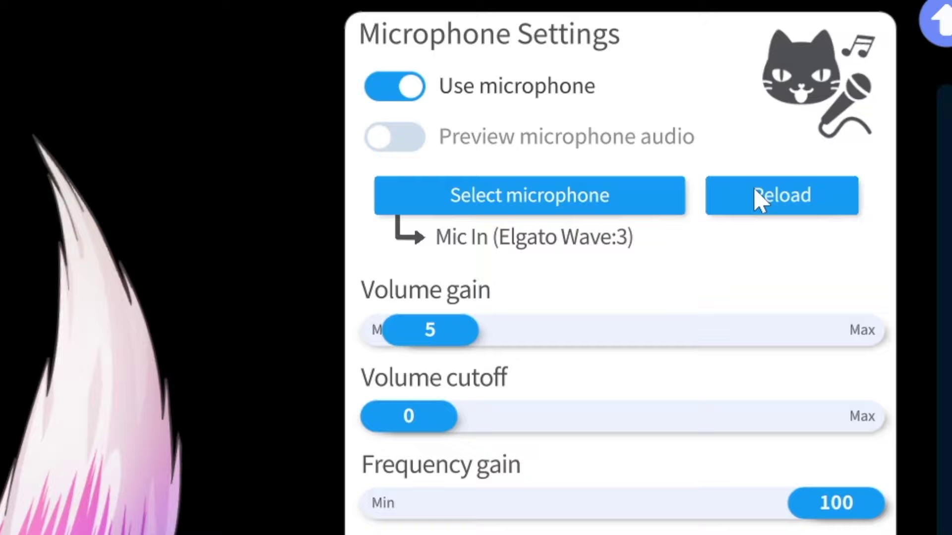
{"action": "left_click", "coordinate": [785, 205]}
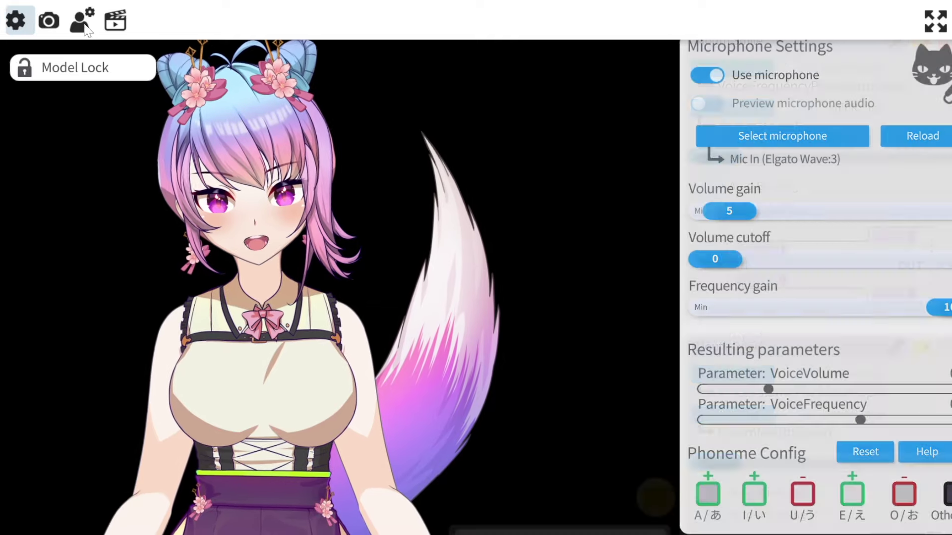
Step: Return to the model settings and examine the input and output ranges of Mouth Smile and Mouth Open
{"action": "left_click", "coordinate": [83, 25]}
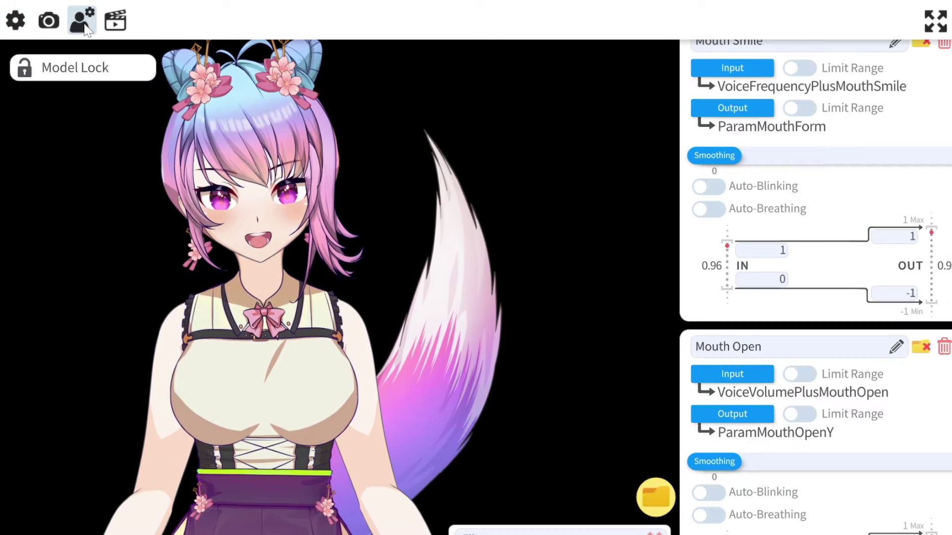
{"action": "scroll", "coordinate": [860, 255], "scroll_direction": "up", "scroll_amount": 3}
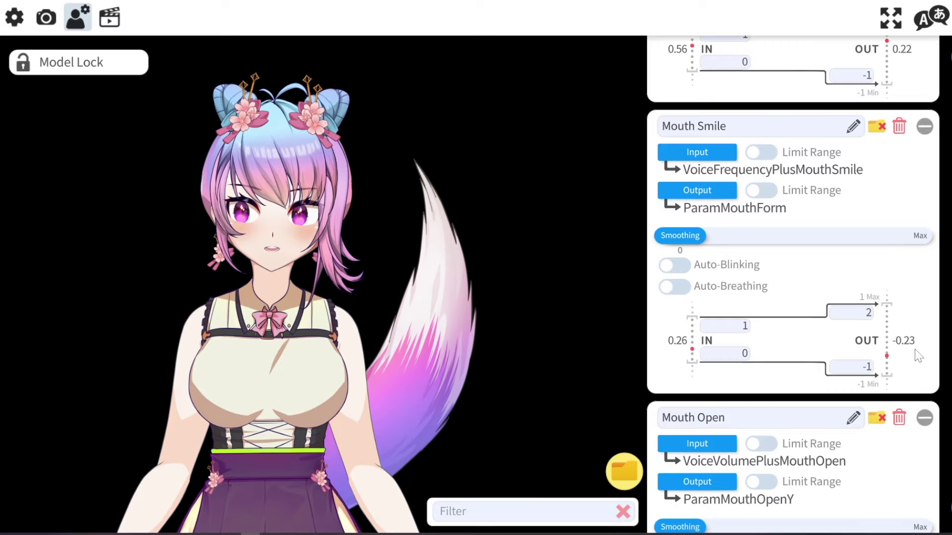
{"action": "scroll", "coordinate": [917, 354], "scroll_direction": "down", "scroll_amount": 5}
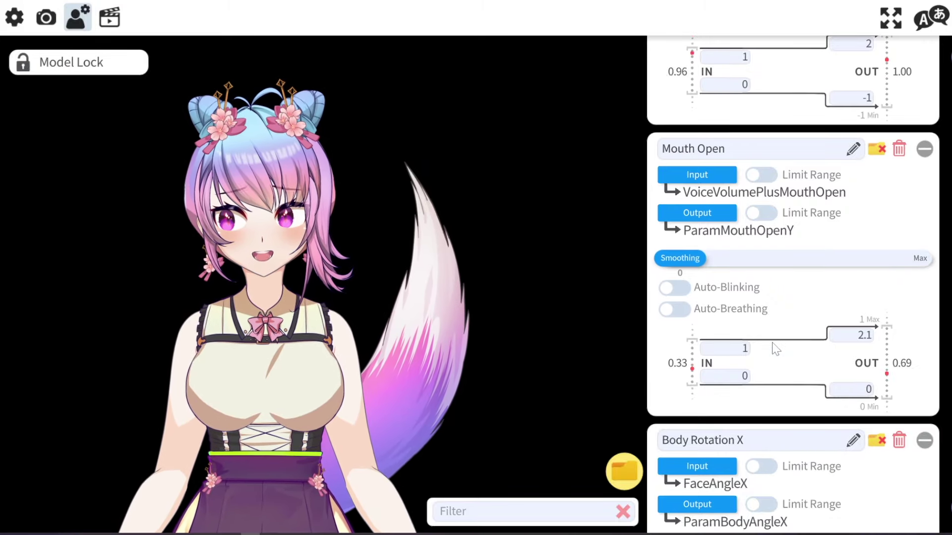
{"action": "scroll", "coordinate": [772, 343], "scroll_direction": "down", "scroll_amount": 2}
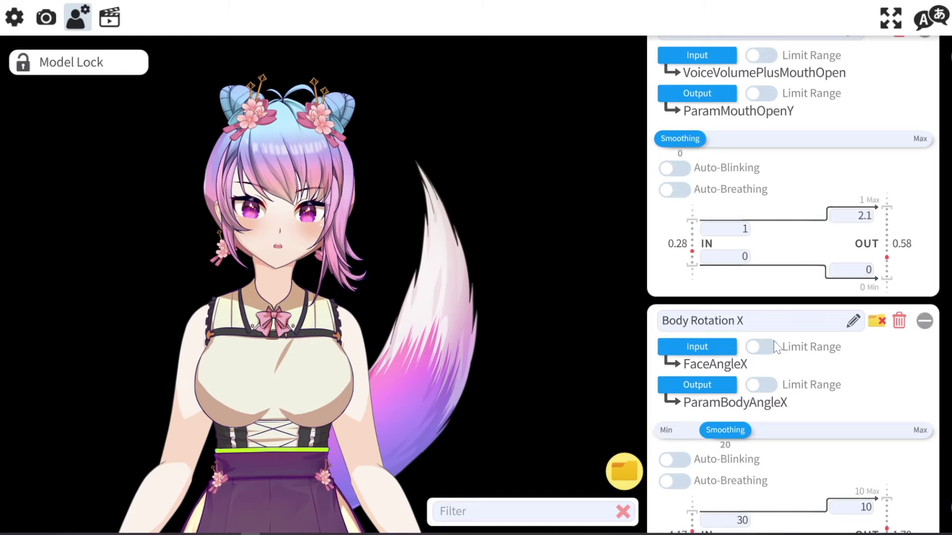
{"action": "scroll", "coordinate": [768, 372], "scroll_direction": "up", "scroll_amount": 2}
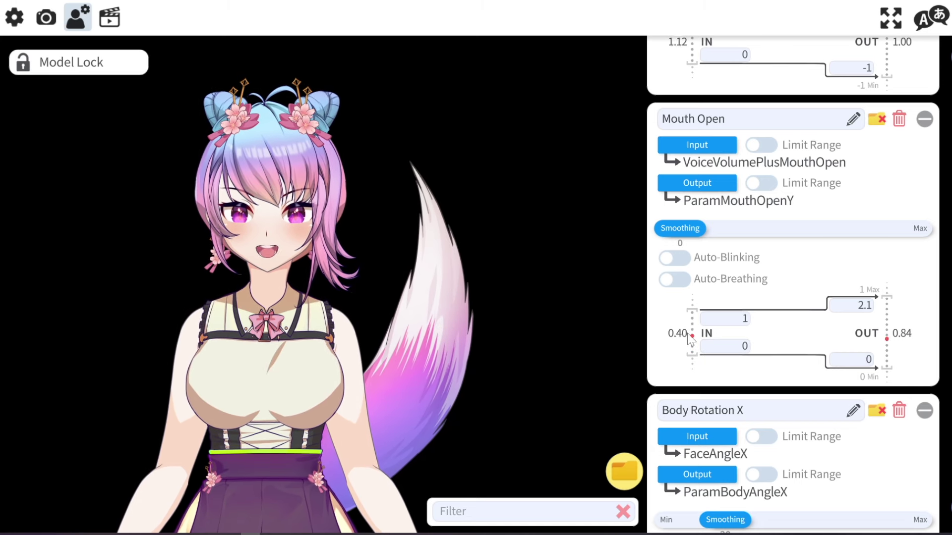
Step: Try .06 as the lower IN value of the Mouth Open parameter, with the model's face shown close up
{"action": "scroll", "coordinate": [507, 408], "scroll_direction": "up", "scroll_amount": 8}
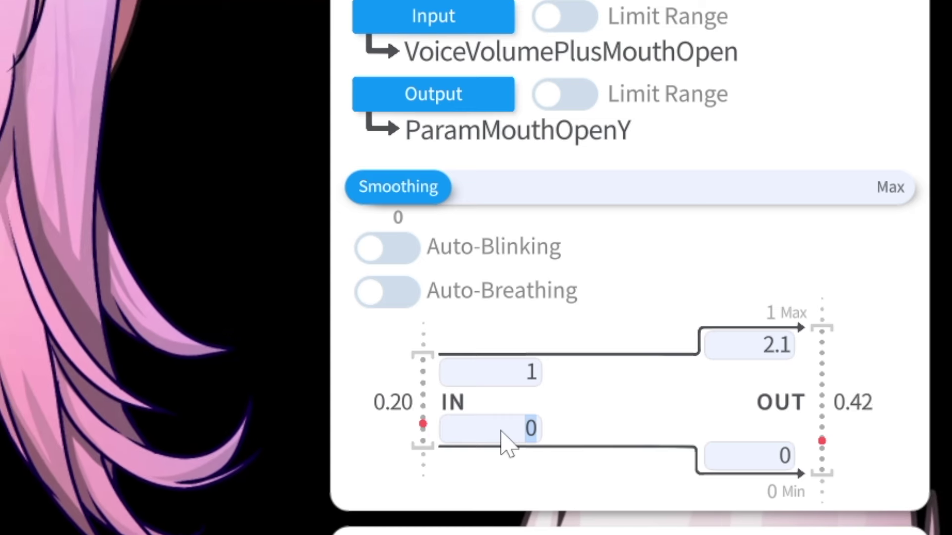
{"action": "key", "text": "BackSpace"}
{"action": "type", "text": ".0"}
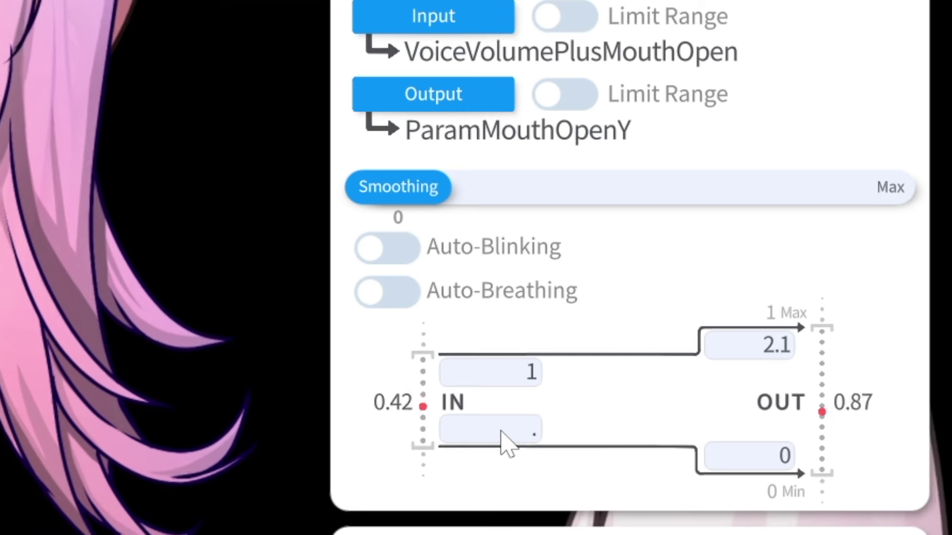
{"action": "type", "text": "6"}
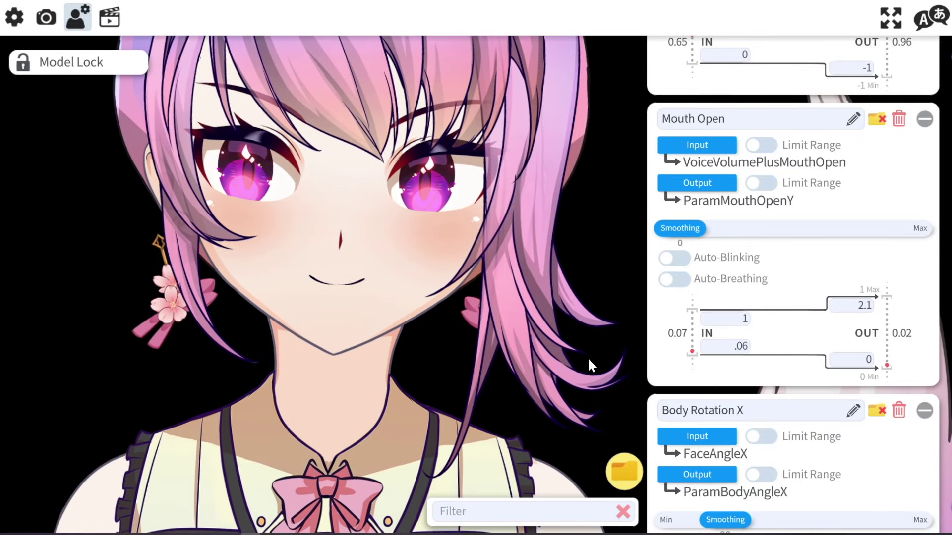
{"action": "key", "text": "Return"}
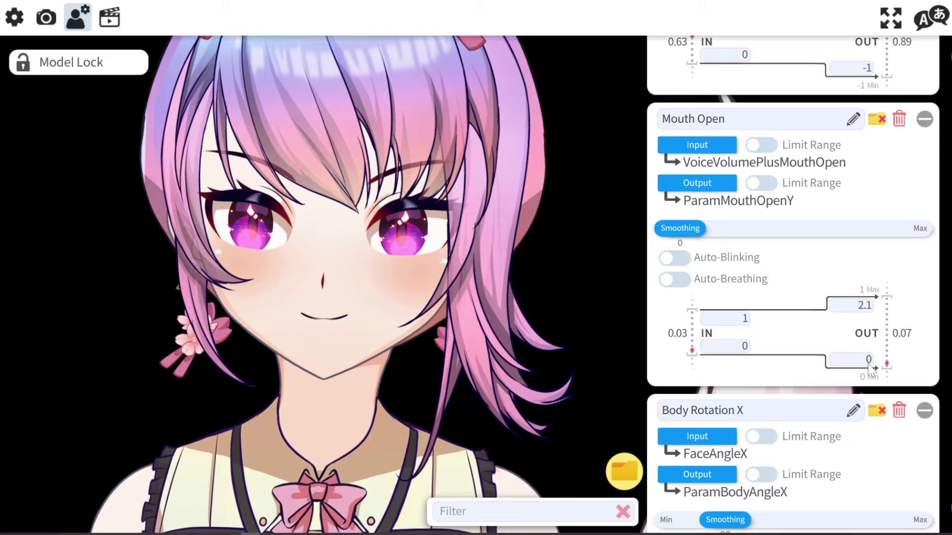
Step: Try .5 as the upper OUT value of the Mouth Open parameter, and restore it to 2.1
{"action": "left_click", "coordinate": [866, 308]}
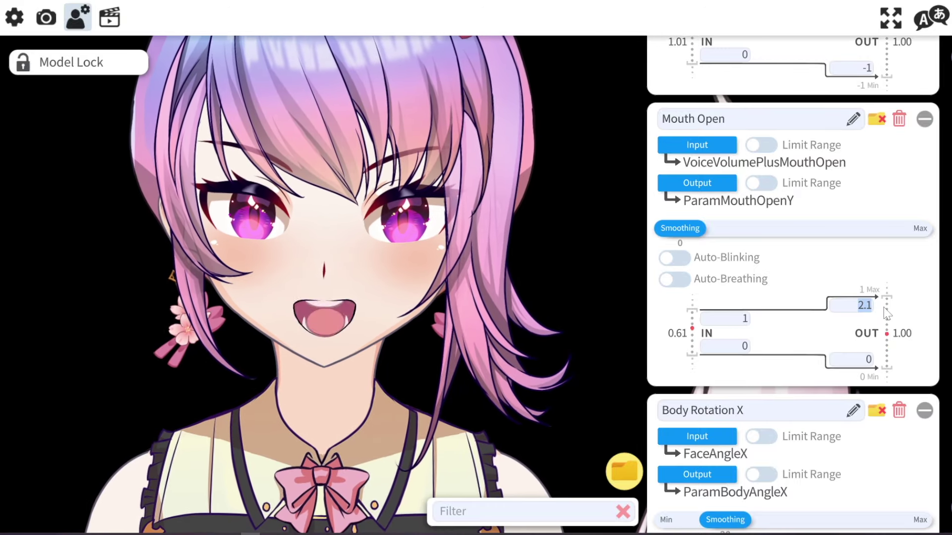
{"action": "type", "text": ".5"}
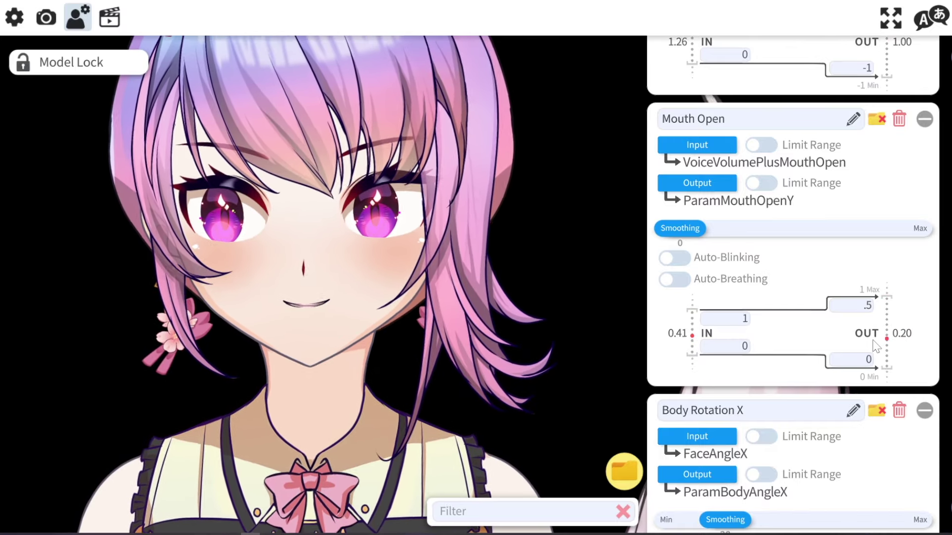
{"action": "type", "text": "2.1"}
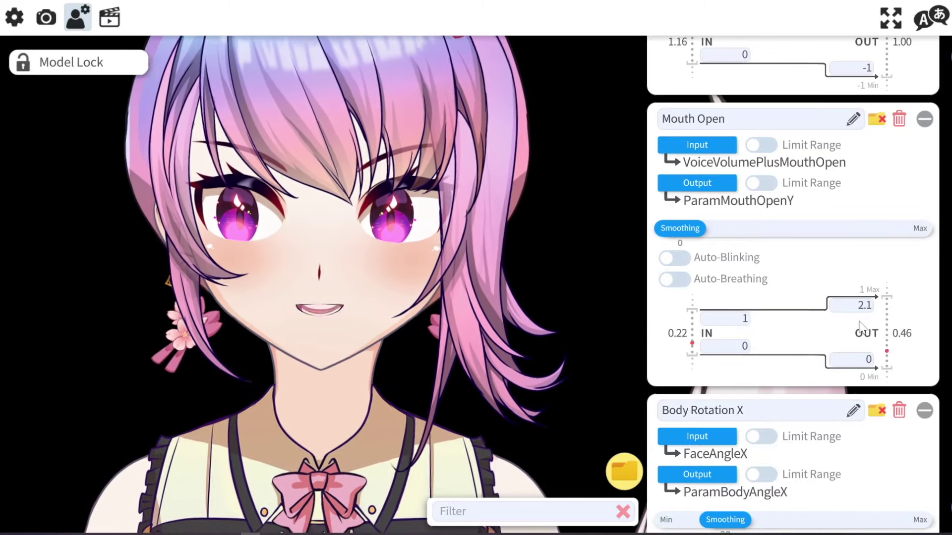
Step: Set the upper OUT value of the Mouth Open parameter to 1
{"action": "left_click", "coordinate": [866, 306]}
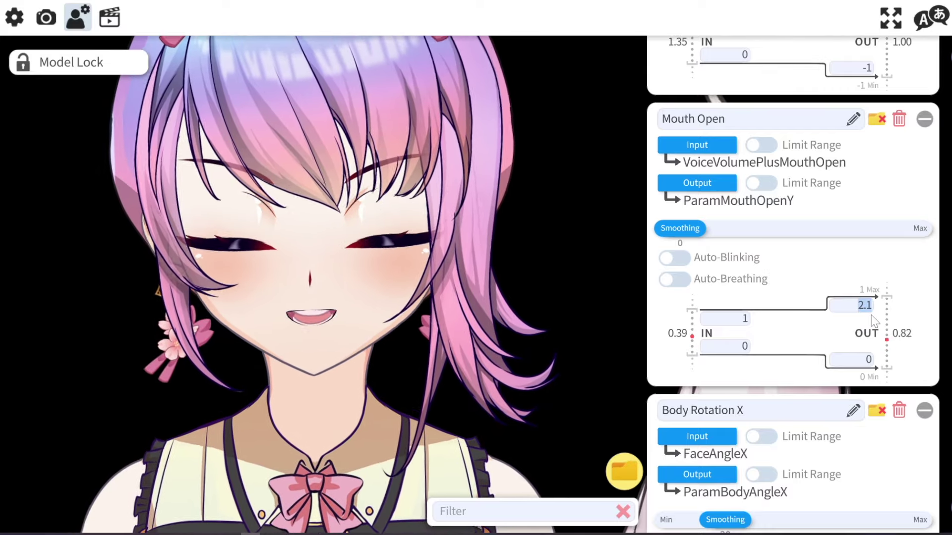
{"action": "type", "text": "1"}
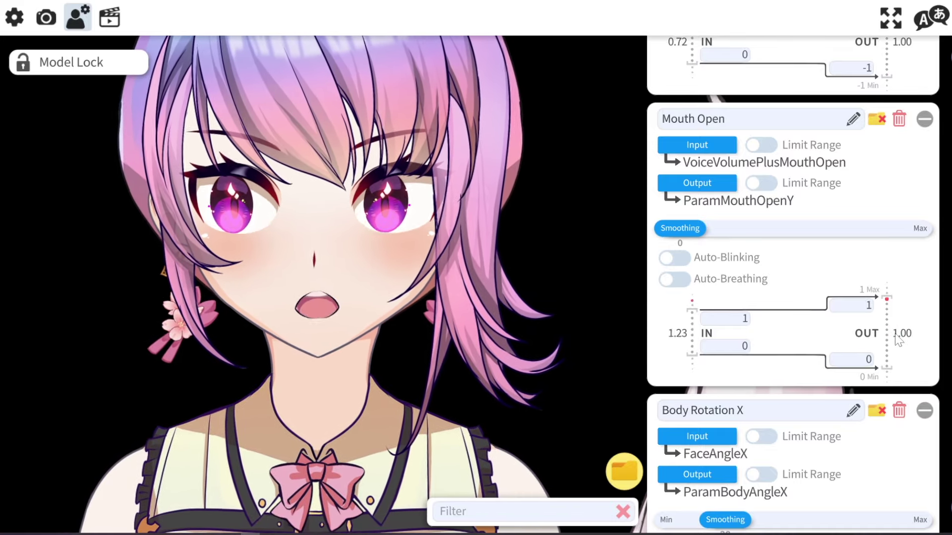
Step: Set the upper OUT value of the Mouth Open parameter to 2.1
{"action": "left_click", "coordinate": [867, 305]}
{"action": "type", "text": "2"}
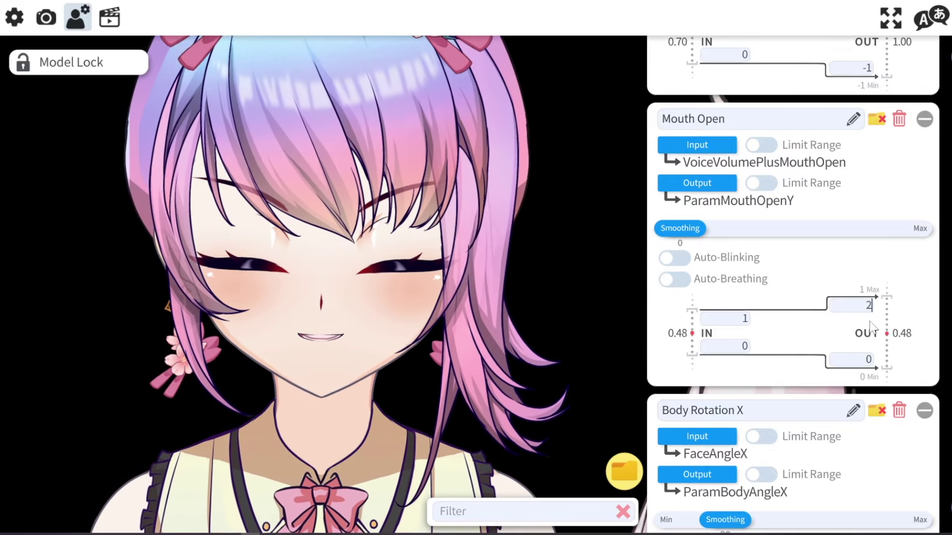
{"action": "type", "text": ".1"}
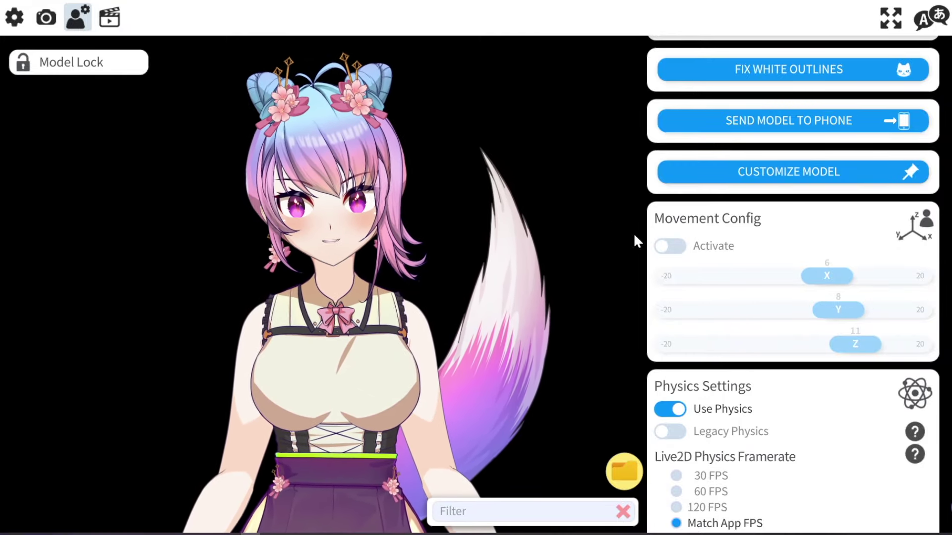
Step: Activate Movement Config, try the extremes of each axis, and set X to 9, Y to 6 and Z to 10
{"action": "left_click", "coordinate": [670, 246]}
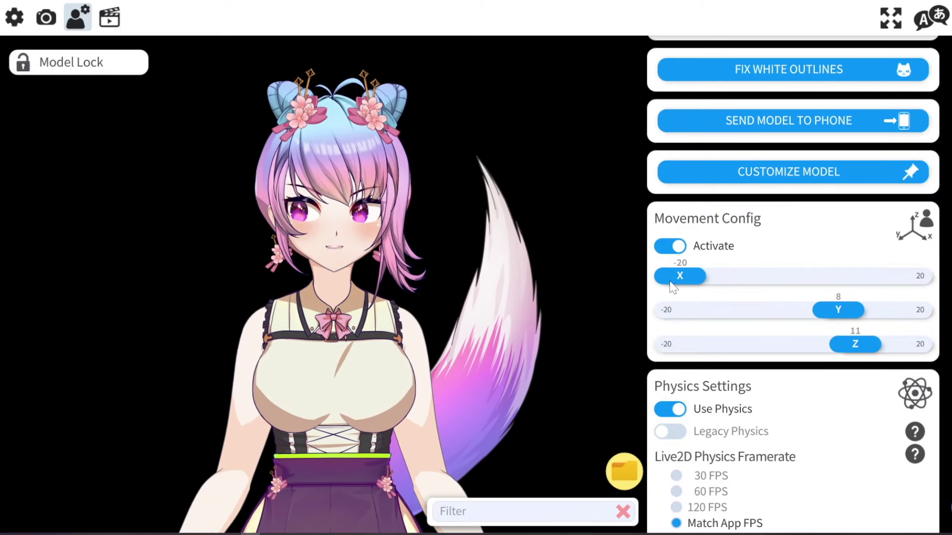
{"action": "left_click_drag", "start_coordinate": [671, 281], "coordinate": [913, 279]}
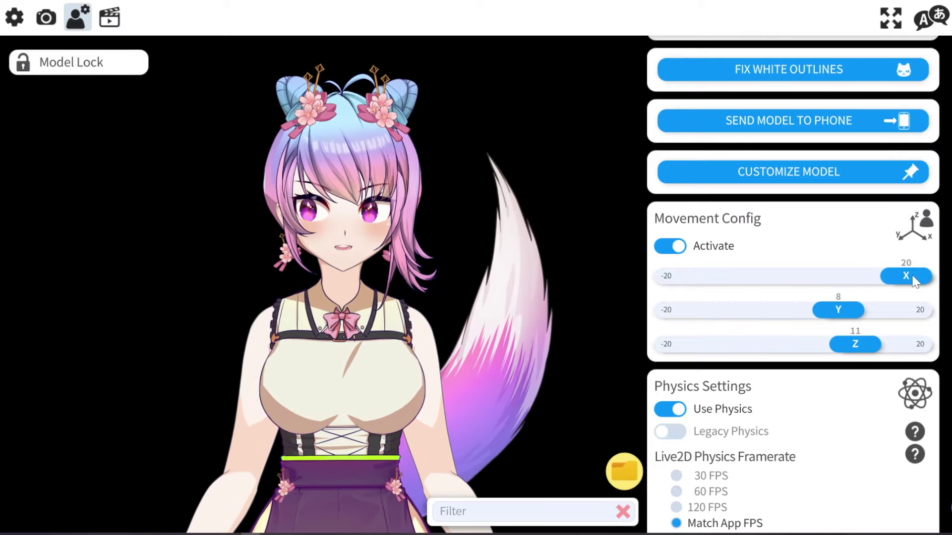
{"action": "left_click_drag", "start_coordinate": [913, 277], "coordinate": [824, 276]}
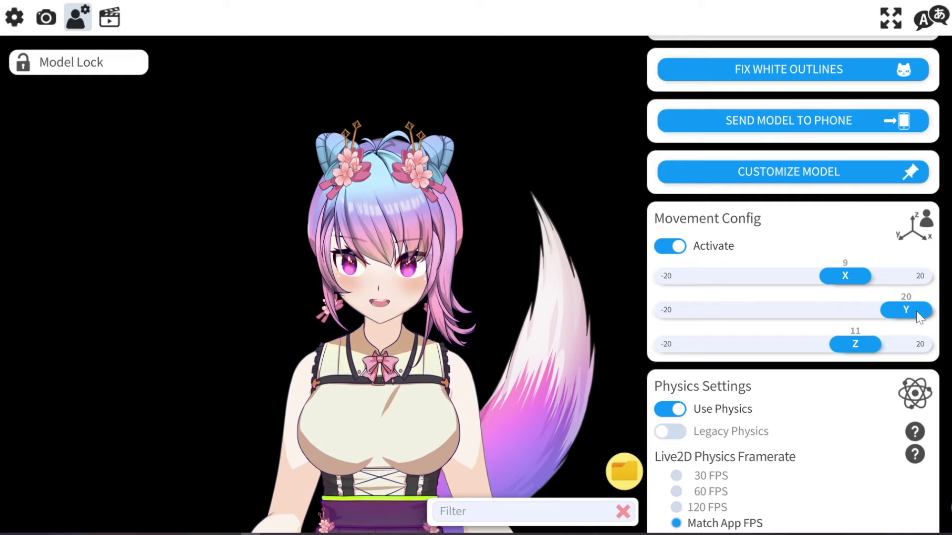
{"action": "left_click_drag", "start_coordinate": [917, 313], "coordinate": [811, 310]}
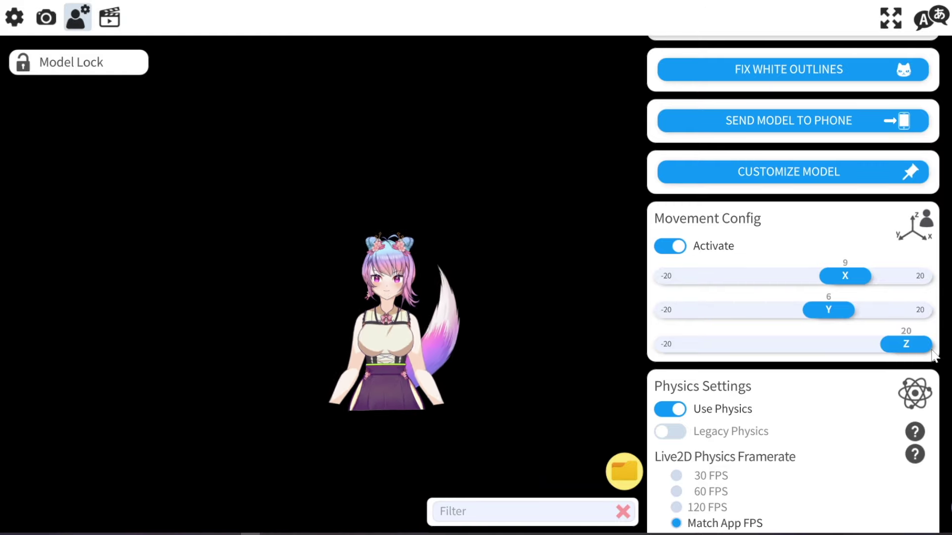
{"action": "left_click_drag", "start_coordinate": [931, 350], "coordinate": [880, 349]}
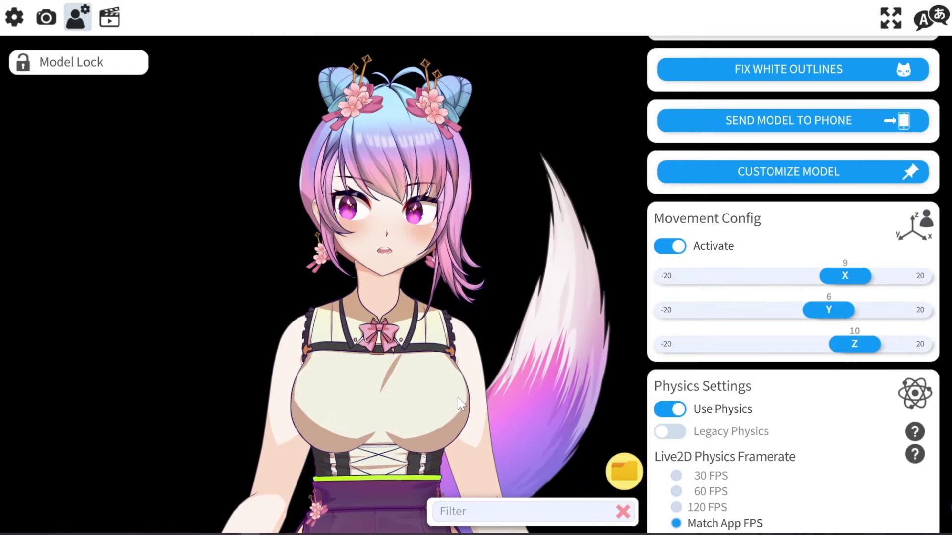
Step: Try a higher Physics Strength for the model, and restore it to the default of 50
{"action": "scroll", "coordinate": [784, 429], "scroll_direction": "down", "scroll_amount": 1}
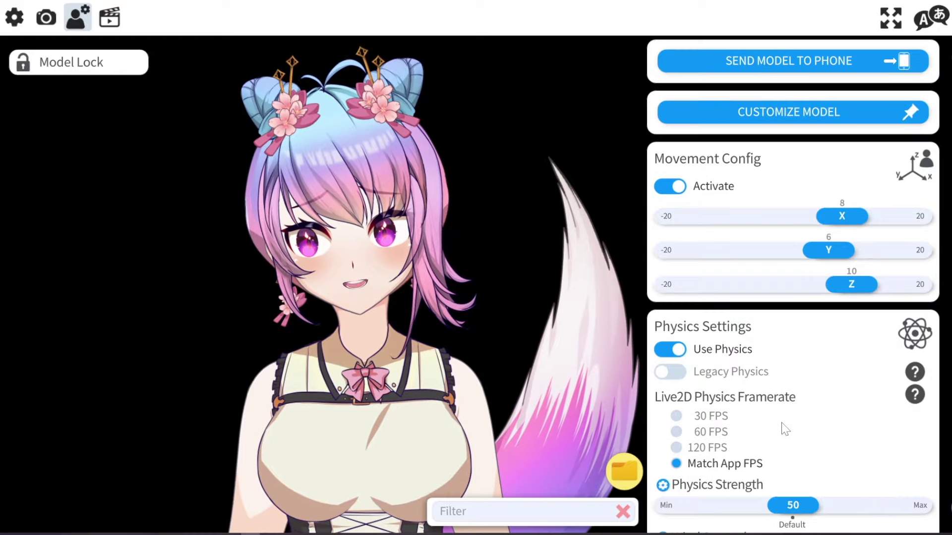
{"action": "scroll", "coordinate": [785, 428], "scroll_direction": "down", "scroll_amount": 2}
{"action": "scroll", "coordinate": [799, 408], "scroll_direction": "down", "scroll_amount": 1}
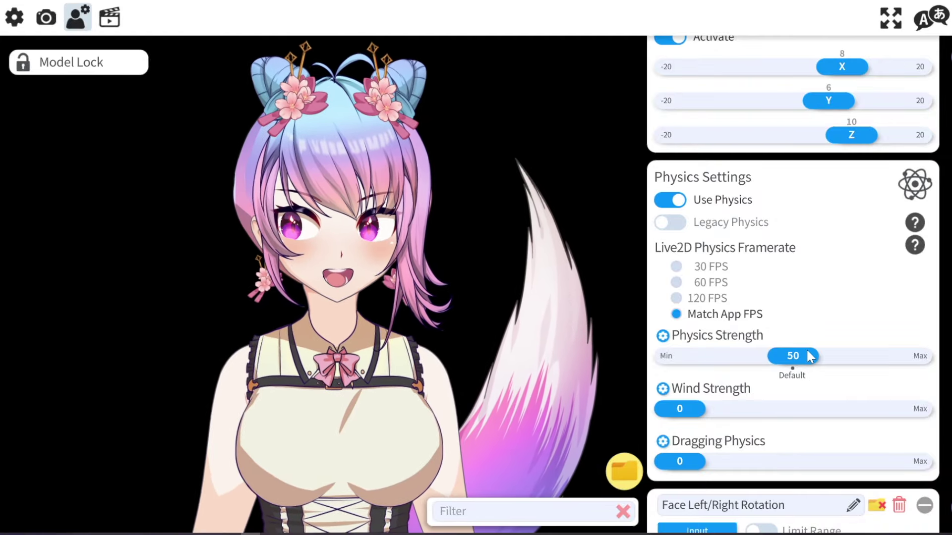
{"action": "left_click_drag", "start_coordinate": [796, 351], "coordinate": [887, 359]}
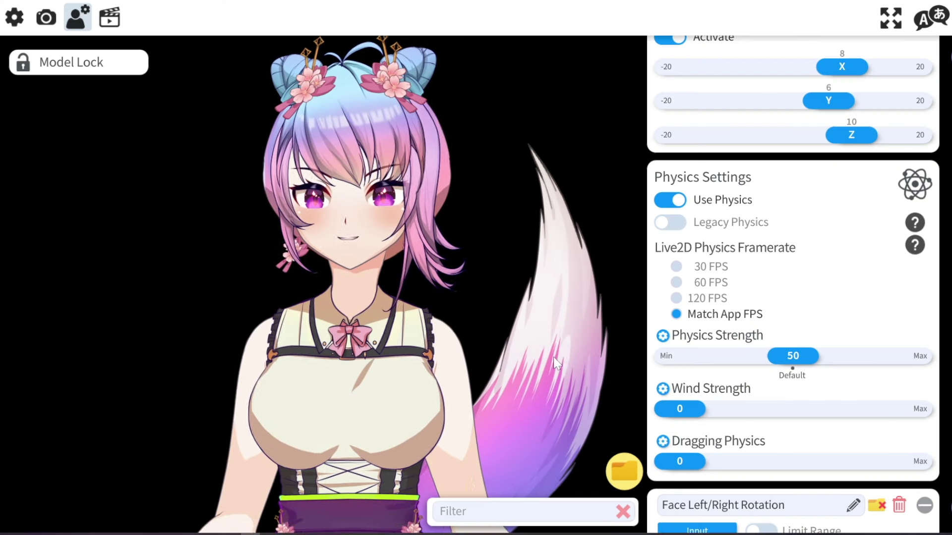
Step: Set Wind Strength and Dragging Physics to 100, and move the model around the scene to test the physics
{"action": "left_click_drag", "start_coordinate": [696, 410], "coordinate": [912, 410]}
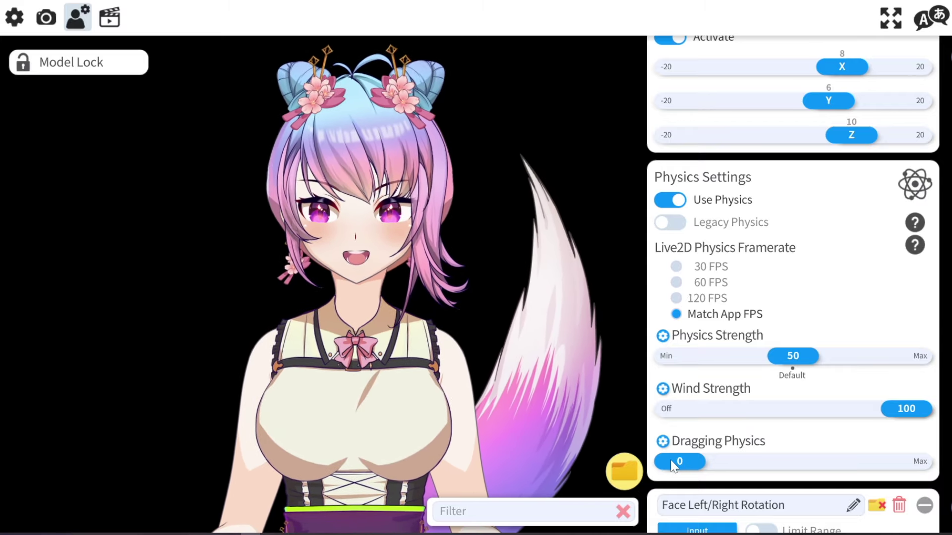
{"action": "left_click_drag", "start_coordinate": [667, 466], "coordinate": [936, 483]}
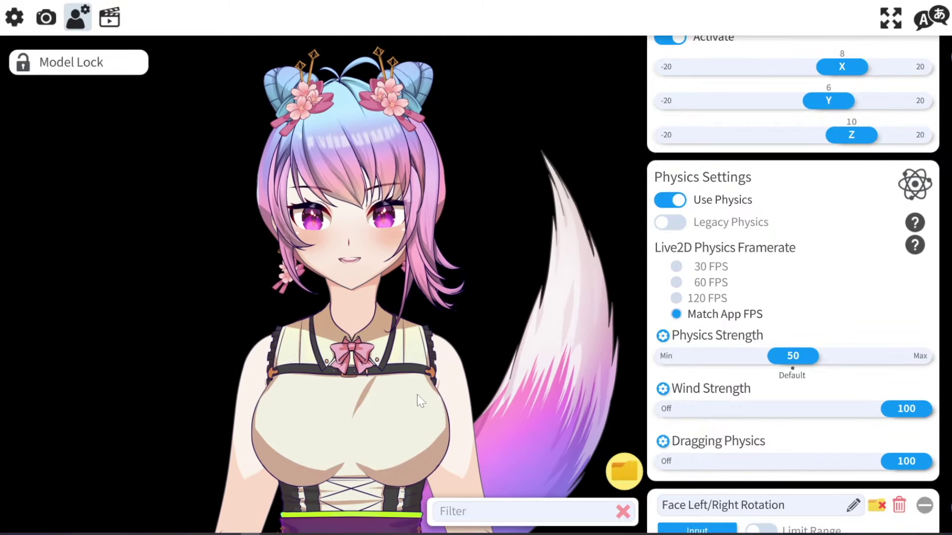
{"action": "left_click_drag", "start_coordinate": [367, 410], "coordinate": [333, 397]}
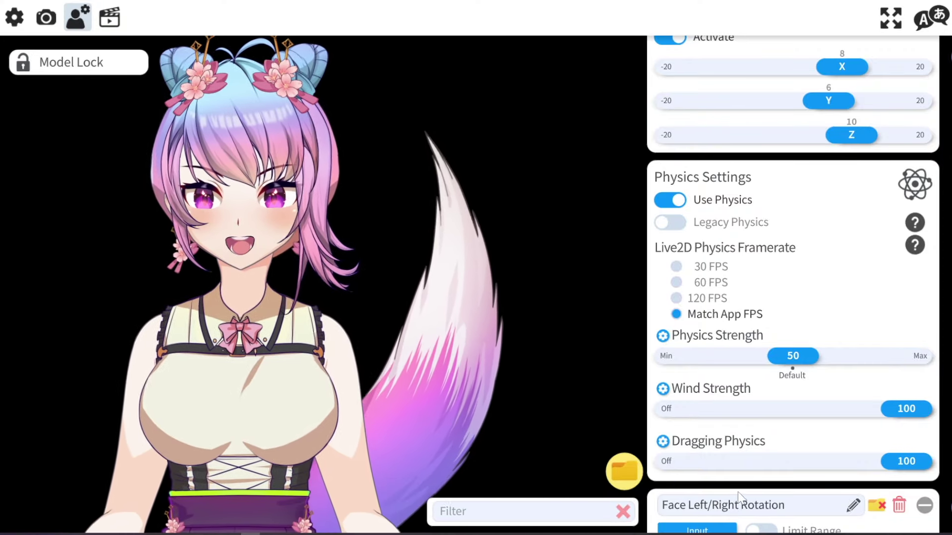
Step: Try Dragging Physics at 0 while moving the model for comparison, and restore it to 100
{"action": "left_click_drag", "start_coordinate": [906, 461], "coordinate": [599, 453]}
{"action": "left_click_drag", "start_coordinate": [267, 385], "coordinate": [347, 394]}
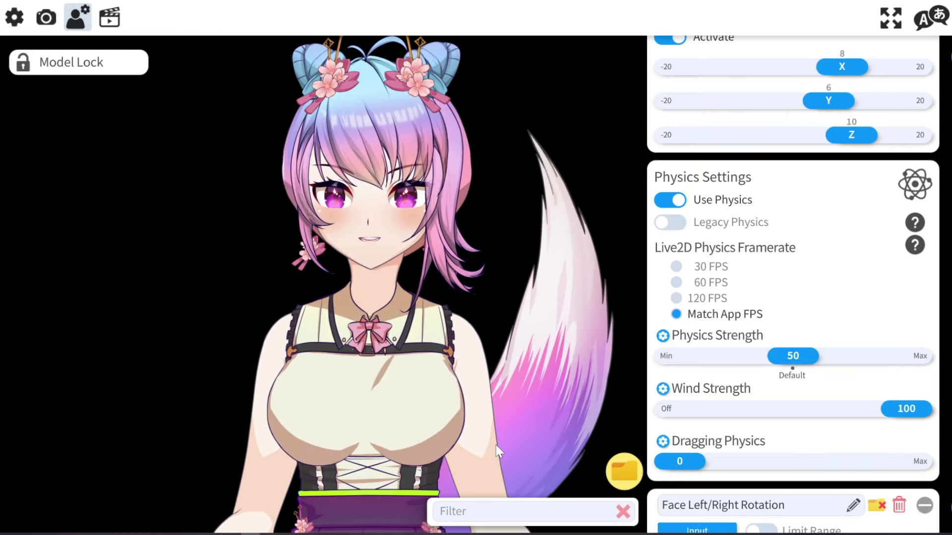
{"action": "left_click_drag", "start_coordinate": [679, 461], "coordinate": [927, 461]}
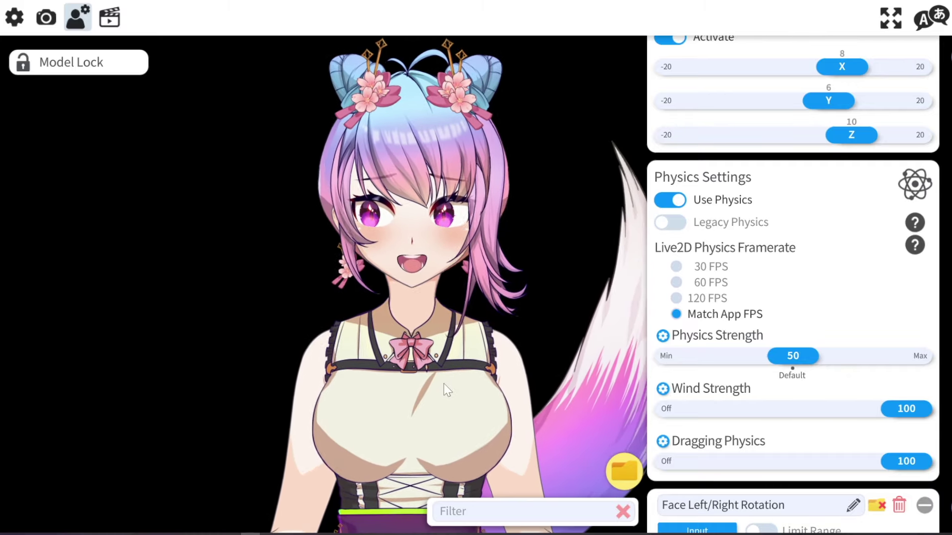
Step: Invert the output range of the Body Rotation Z parameter by setting its upper OUT value to -10 and its lower to 10
{"action": "scroll", "coordinate": [343, 330], "scroll_direction": "down", "scroll_amount": 2}
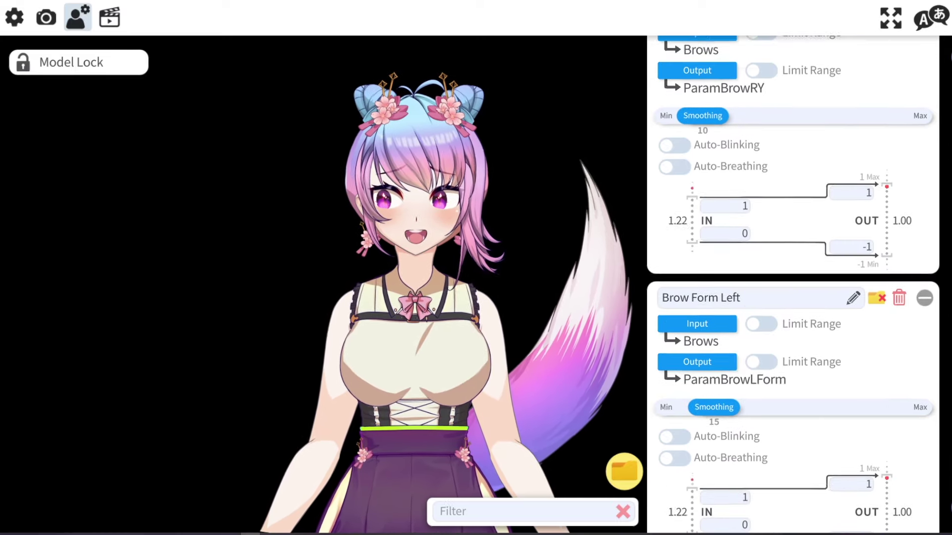
{"action": "scroll", "coordinate": [793, 285], "scroll_direction": "down", "scroll_amount": 20}
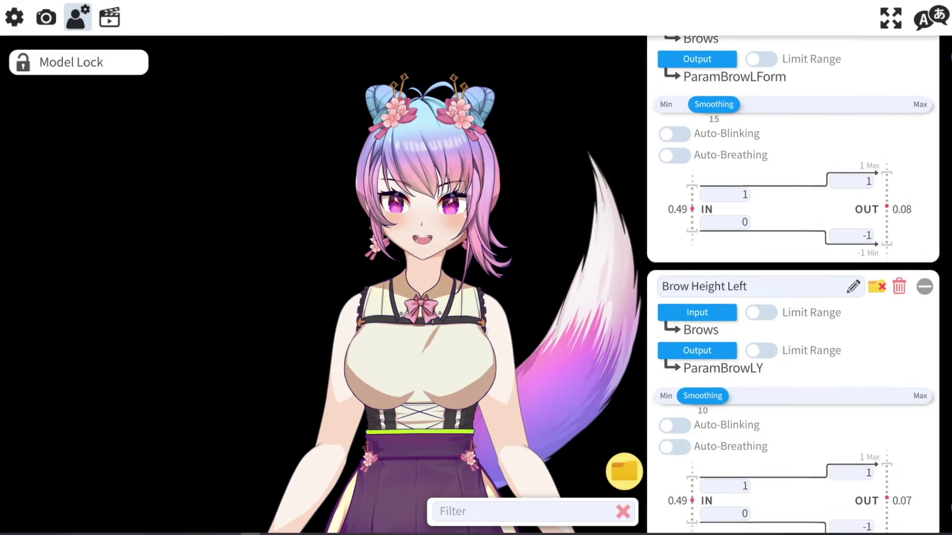
{"action": "scroll", "coordinate": [915, 382], "scroll_direction": "down", "scroll_amount": 10}
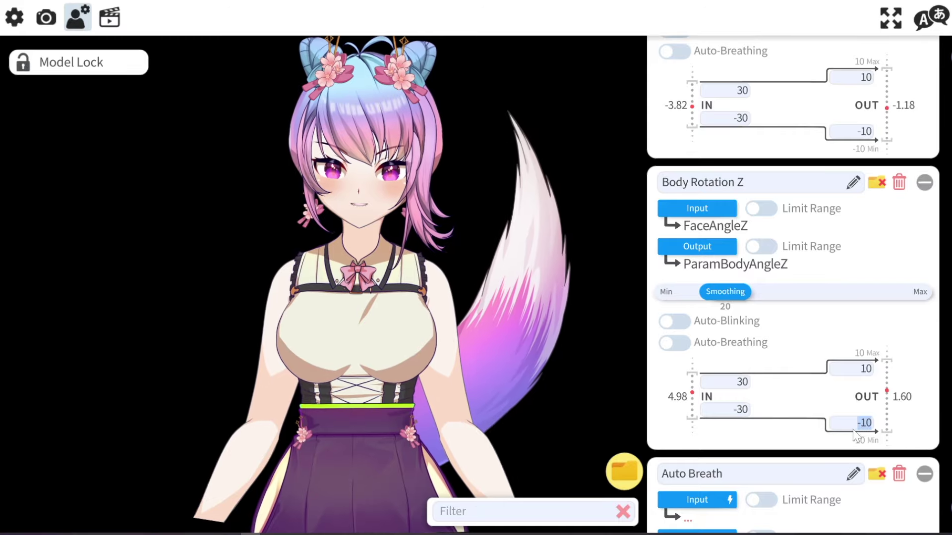
{"action": "left_click", "coordinate": [859, 370]}
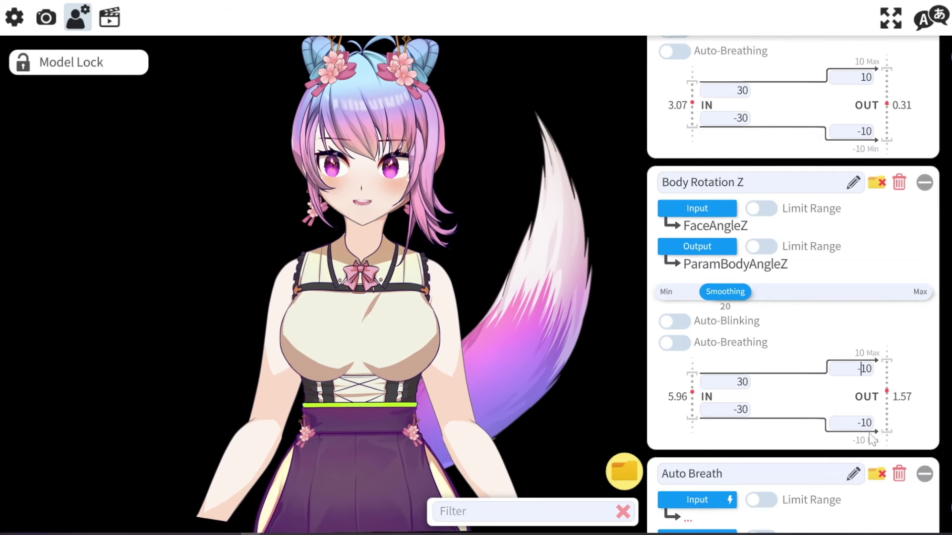
{"action": "left_click", "coordinate": [859, 424]}
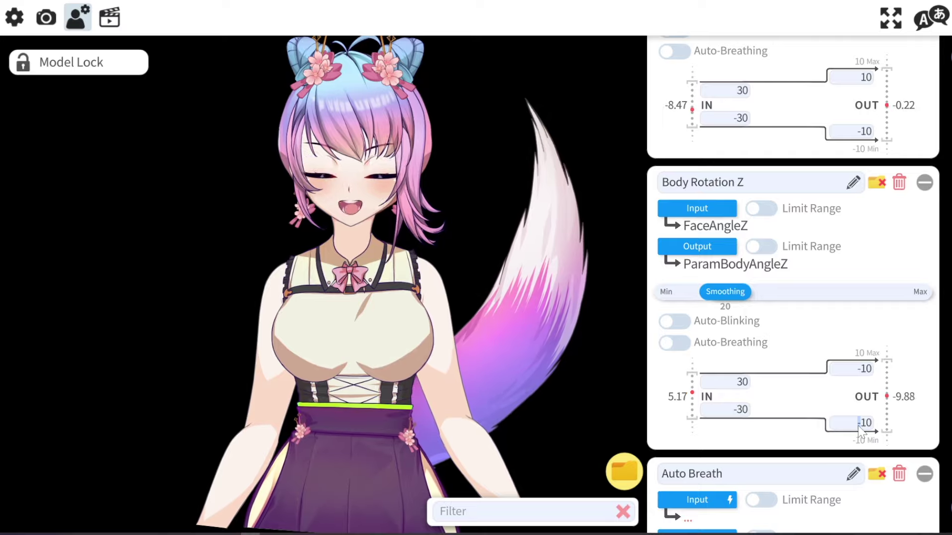
{"action": "key", "text": "BackSpace"}
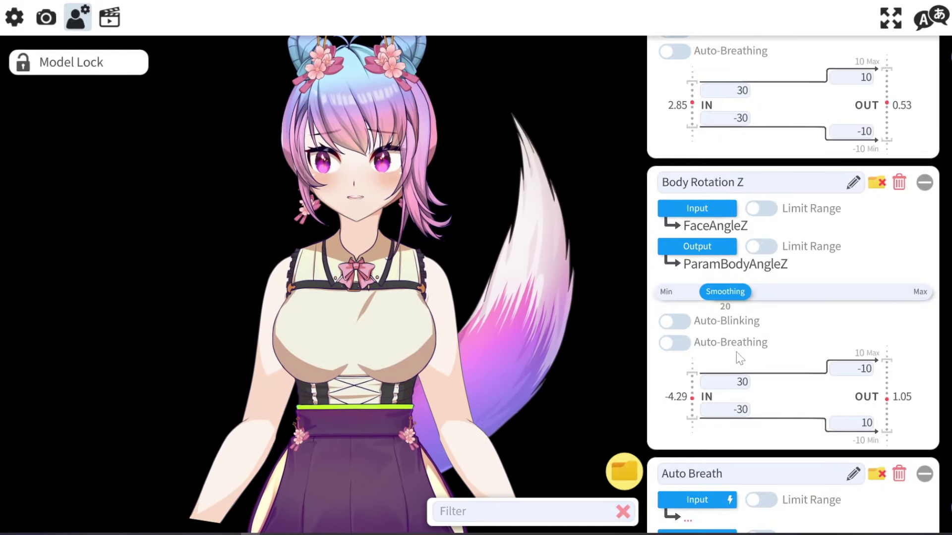
Step: Turn on Auto-Breathing for the Body Rotation X parameter
{"action": "scroll", "coordinate": [759, 386], "scroll_direction": "up", "scroll_amount": 5}
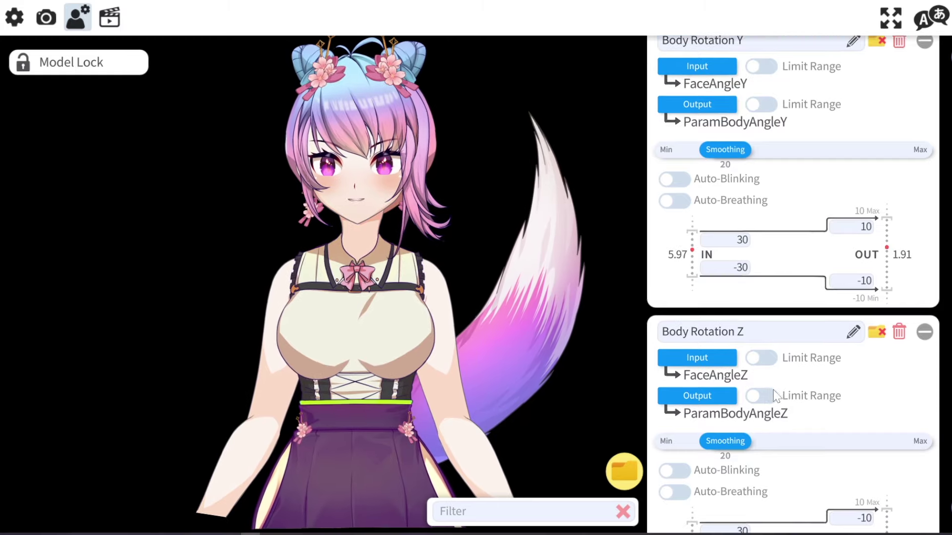
{"action": "scroll", "coordinate": [725, 196], "scroll_direction": "up", "scroll_amount": 6}
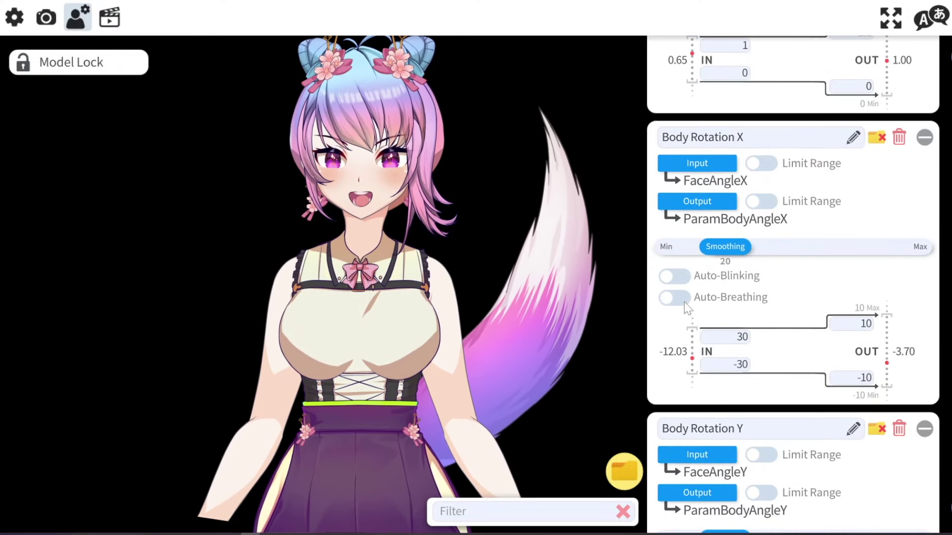
{"action": "left_click", "coordinate": [672, 299]}
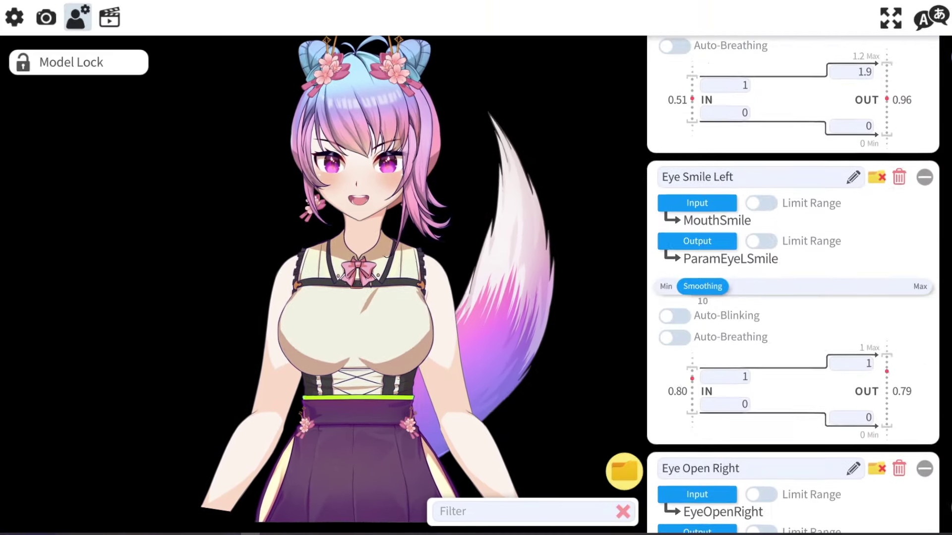
Step: Try Auto-Breathing on the Mouth Open parameter, and turn it off again
{"action": "scroll", "coordinate": [489, 367], "scroll_direction": "up", "scroll_amount": 5}
{"action": "scroll", "coordinate": [793, 285], "scroll_direction": "up", "scroll_amount": 10}
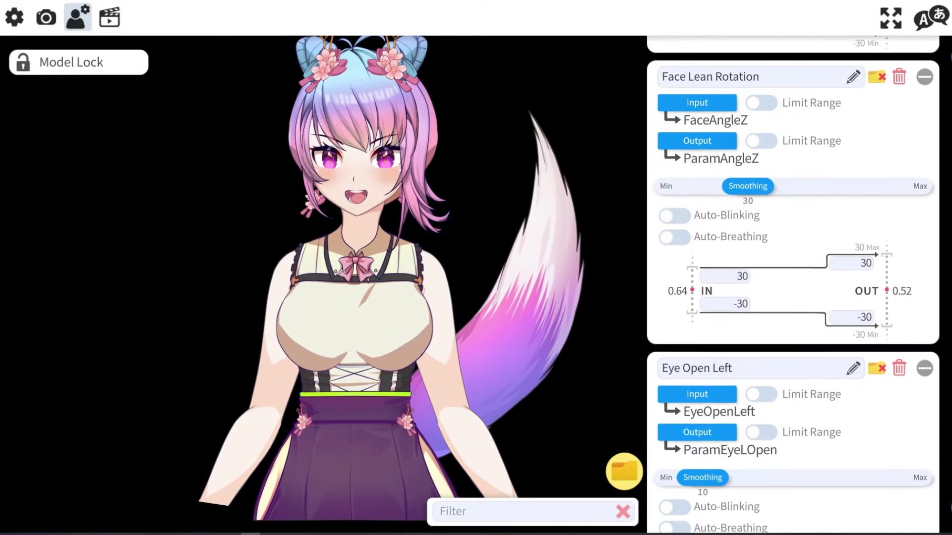
{"action": "scroll", "coordinate": [793, 285], "scroll_direction": "down", "scroll_amount": 12}
{"action": "scroll", "coordinate": [793, 285], "scroll_direction": "down", "scroll_amount": 15}
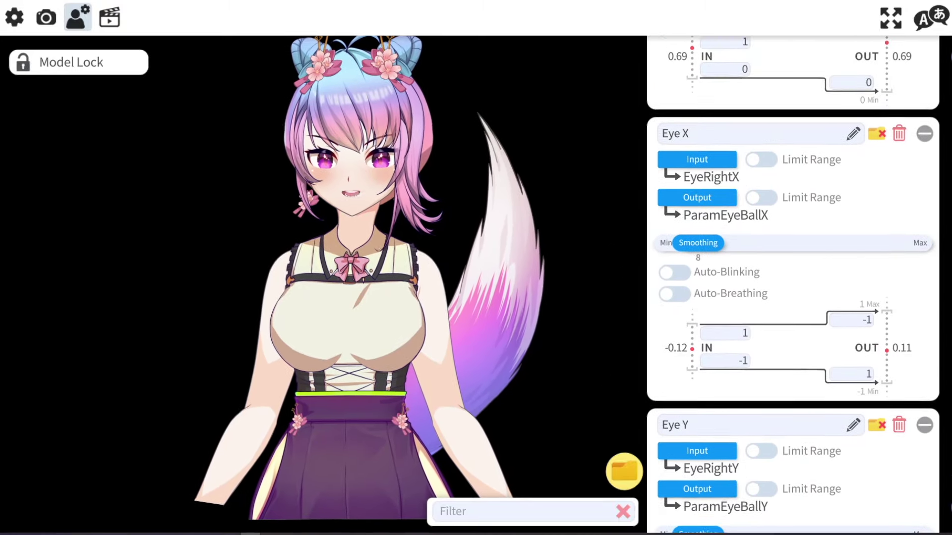
{"action": "scroll", "coordinate": [694, 409], "scroll_direction": "down", "scroll_amount": 15}
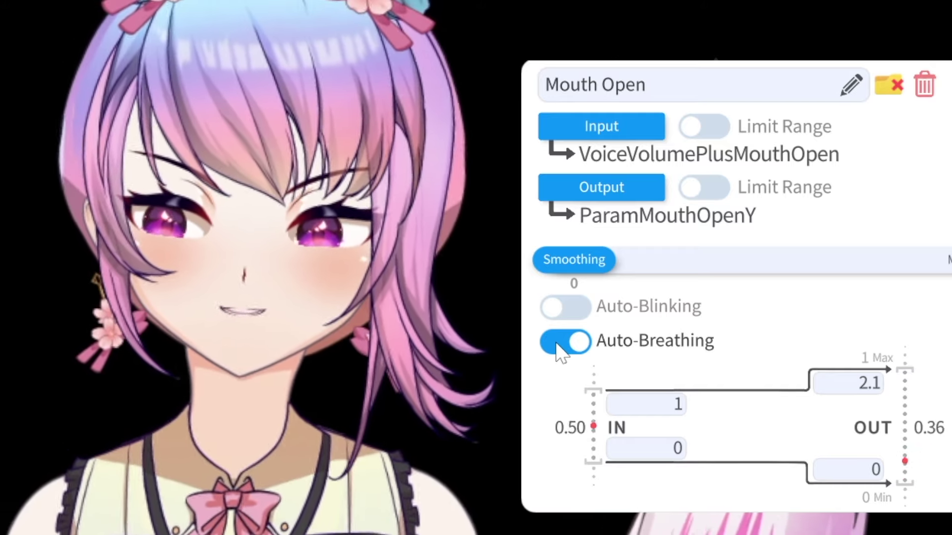
{"action": "left_click", "coordinate": [575, 349]}
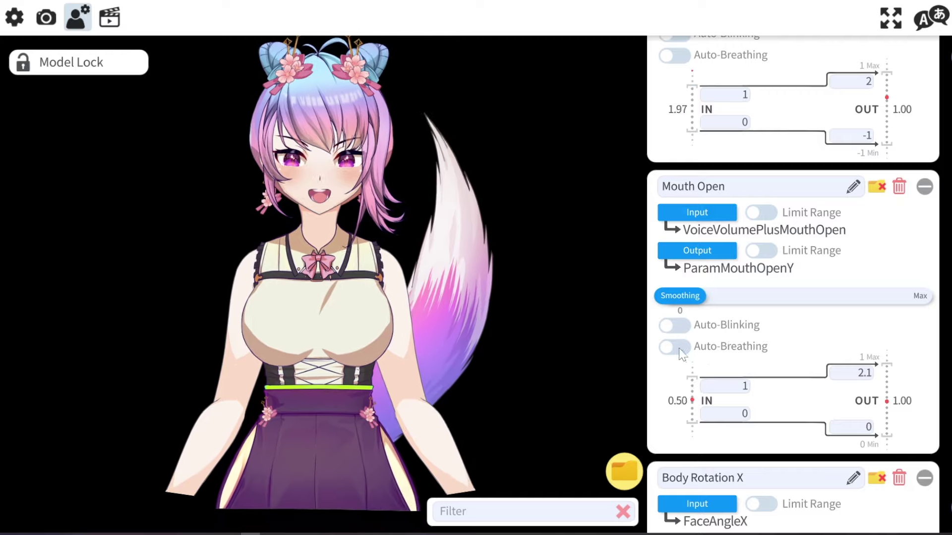